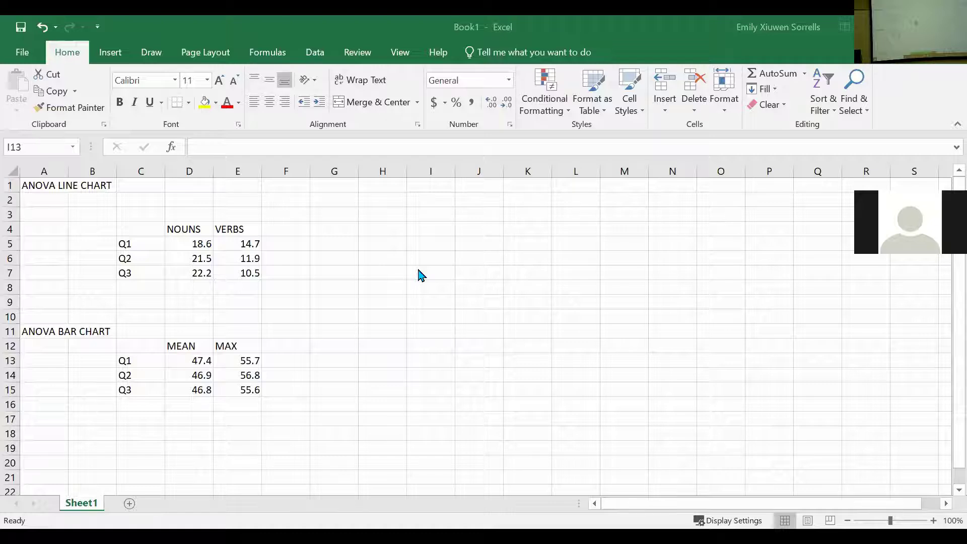
# - Insert a 2-D line chart with markers from the nouns and verbs table in C4:E7
pyautogui.click(129, 241)
pyautogui.moveTo(126, 232); pyautogui.dragTo(246, 282)
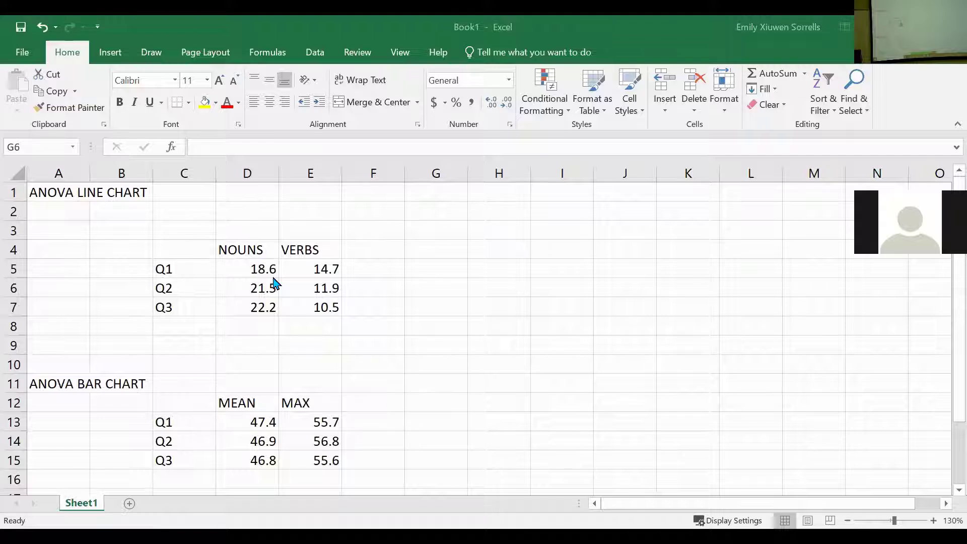
pyautogui.moveTo(158, 250); pyautogui.dragTo(334, 317)
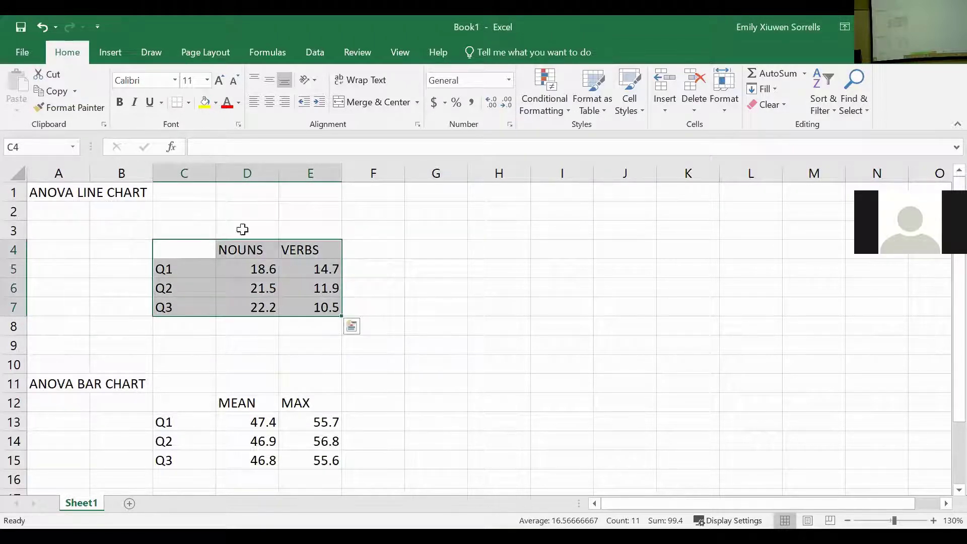
pyautogui.click(117, 59)
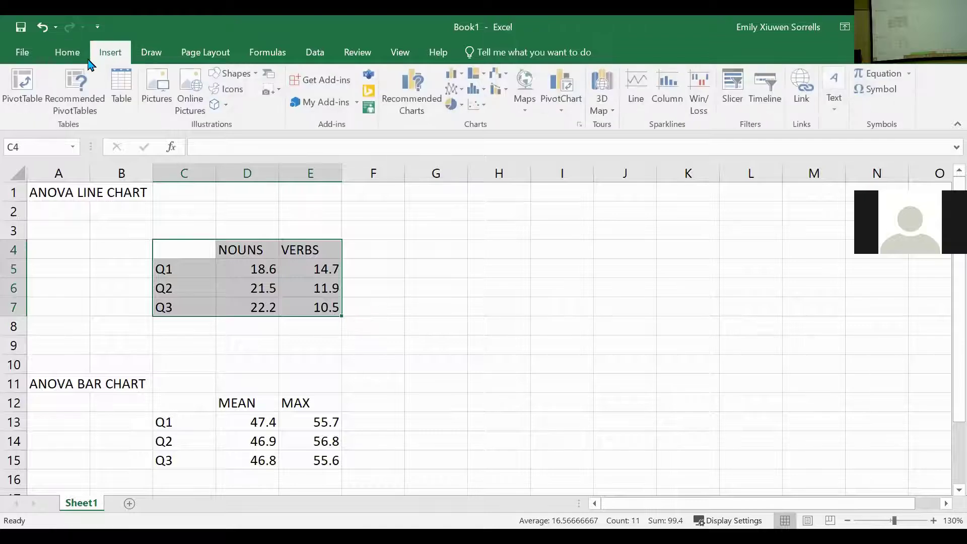
pyautogui.click(463, 91)
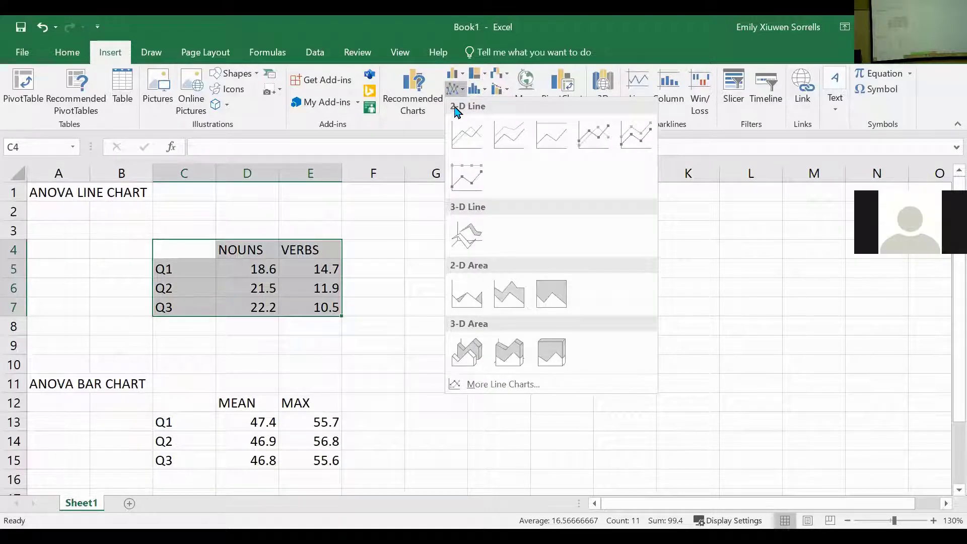
pyautogui.click(584, 139)
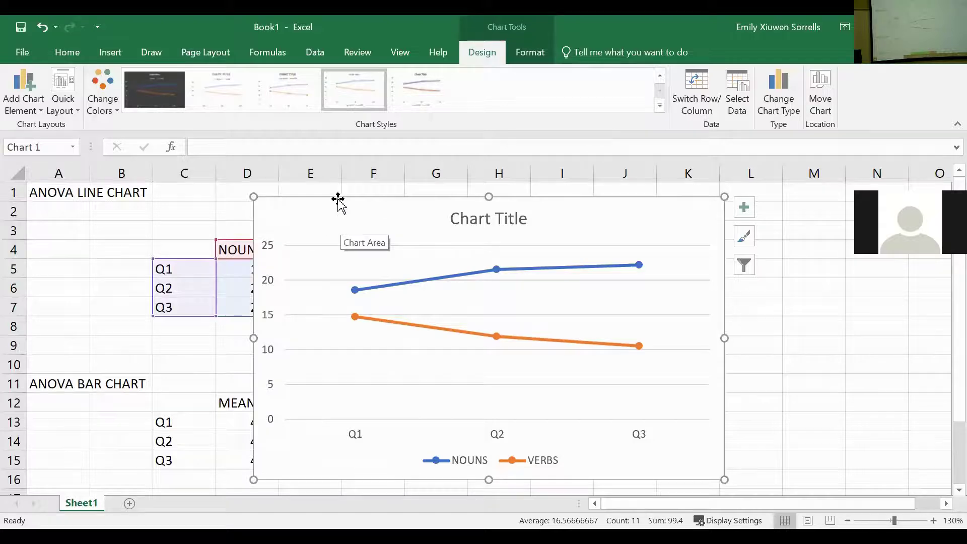
pyautogui.rightClick(383, 248)
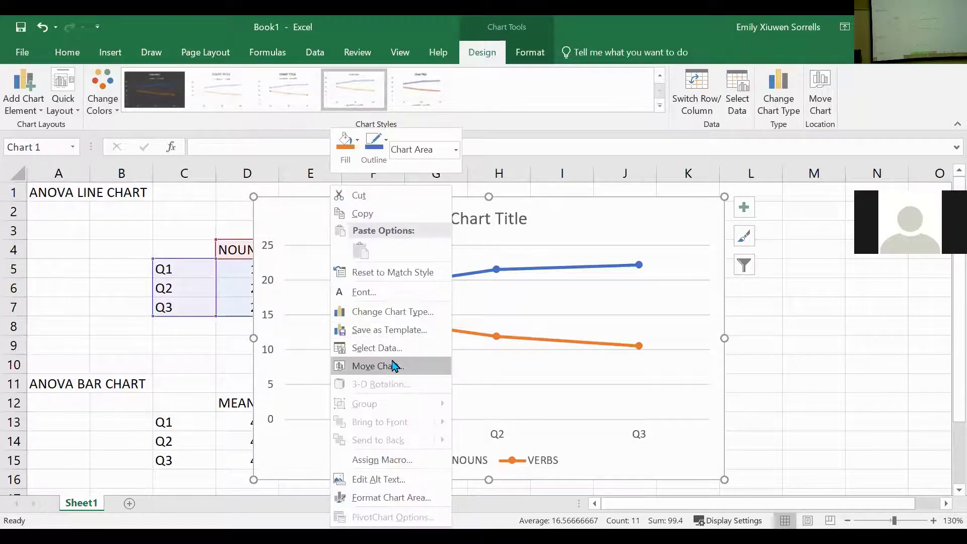
pyautogui.click(370, 368)
pyautogui.click(554, 287)
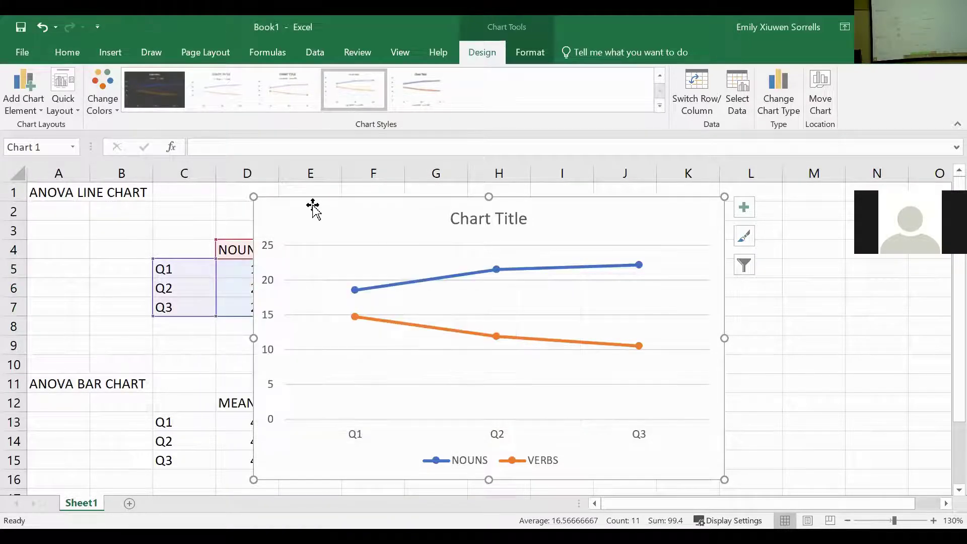
# - Move the line chart to a new sheet named "ANOVA LINE CHART"
pyautogui.rightClick(313, 205)
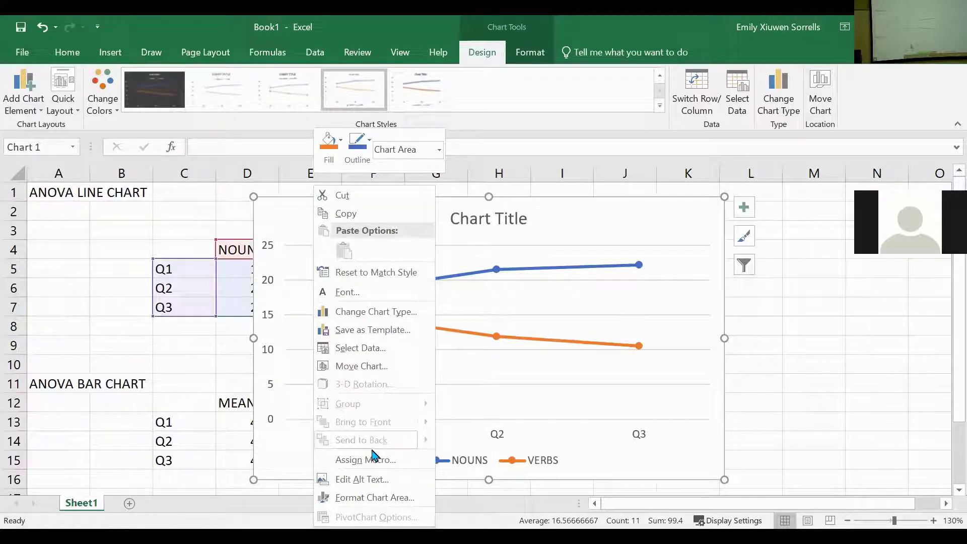
pyautogui.click(352, 366)
pyautogui.click(243, 342)
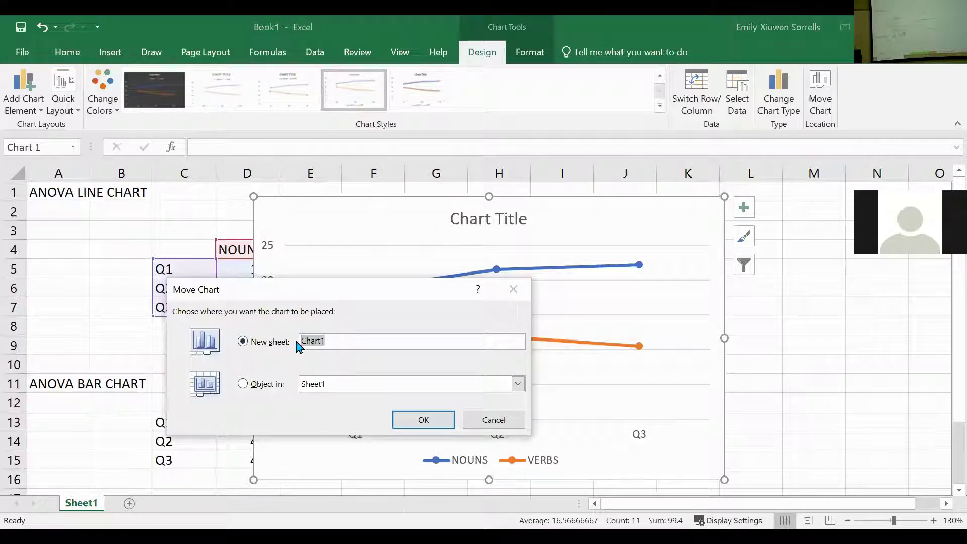
pyautogui.write('ANOVA LINE CHART')
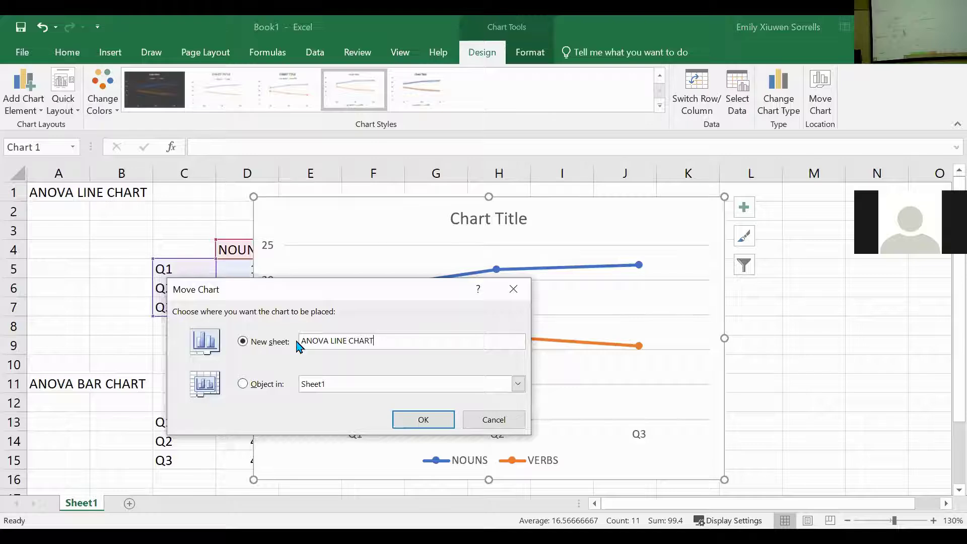
pyautogui.click(431, 422)
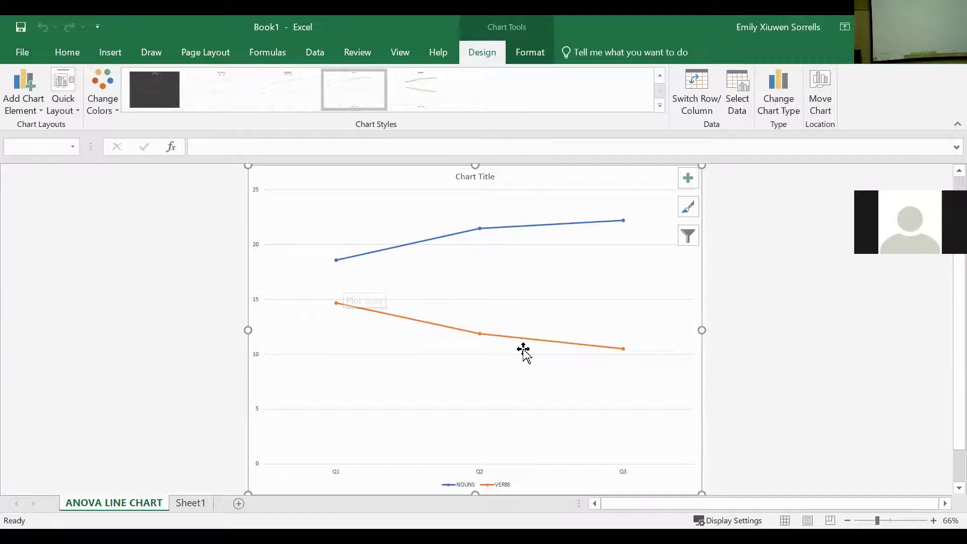
# - Remove the gridlines and chart title from the line chart and display its axis titles
pyautogui.click(690, 180)
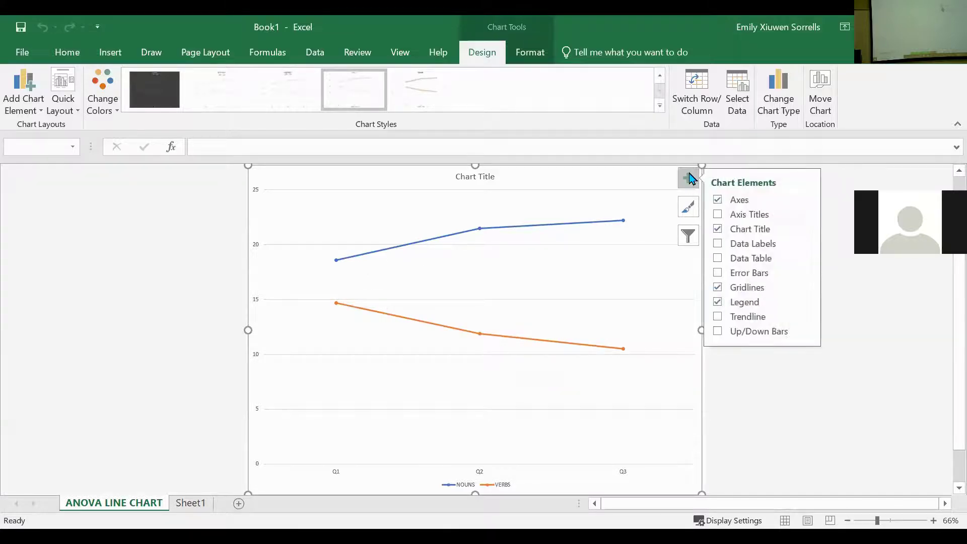
pyautogui.click(718, 287)
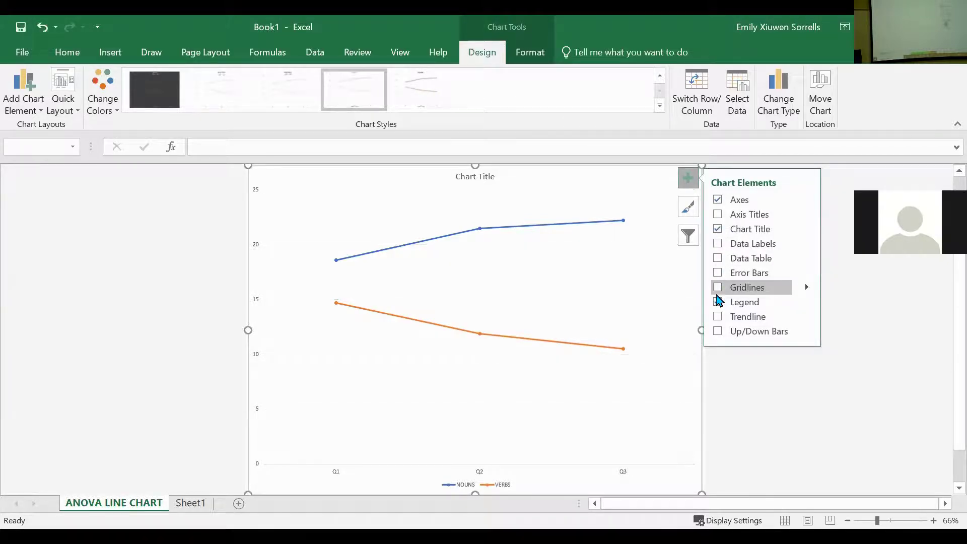
pyautogui.click(718, 229)
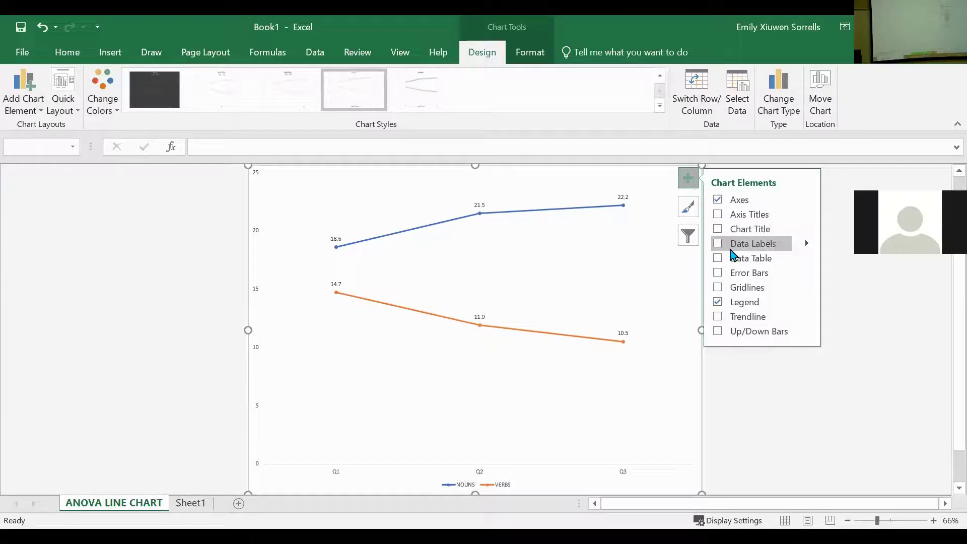
pyautogui.click(719, 214)
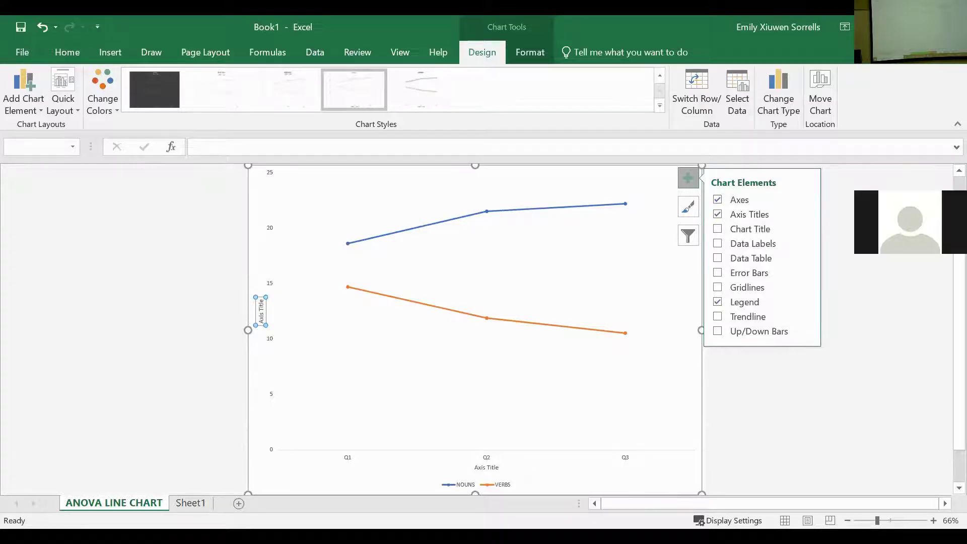
# - Remove the primary horizontal axis title, keeping only the vertical one
pyautogui.click(23, 98)
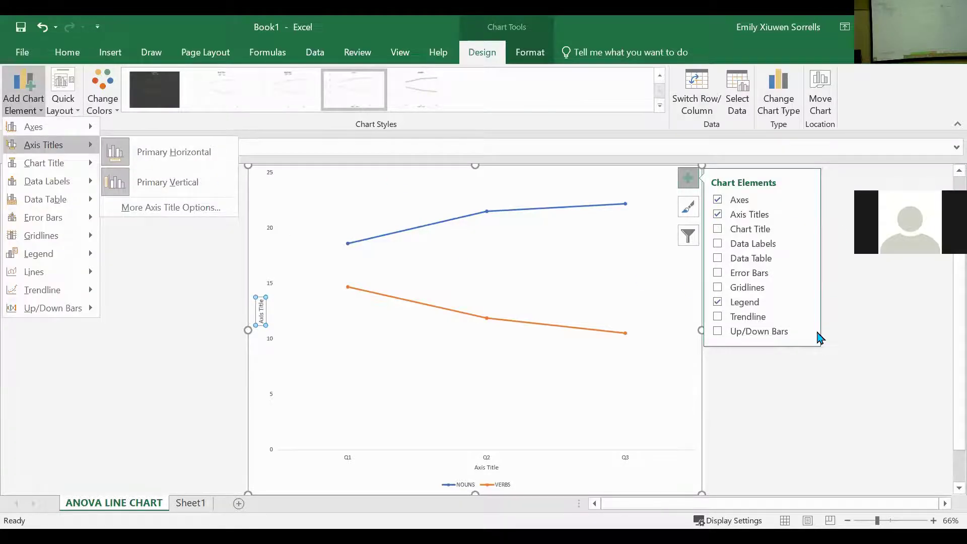
pyautogui.click(889, 370)
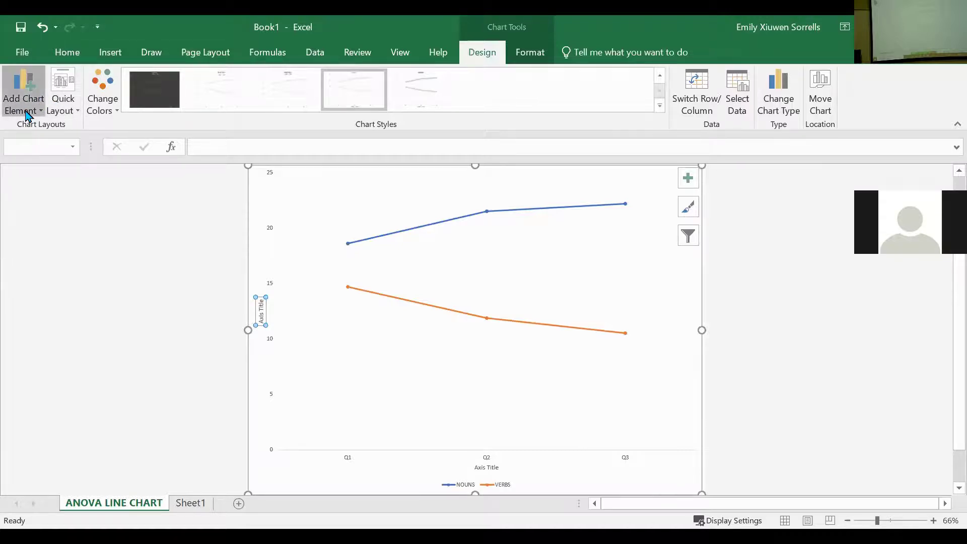
pyautogui.moveTo(66, 146)
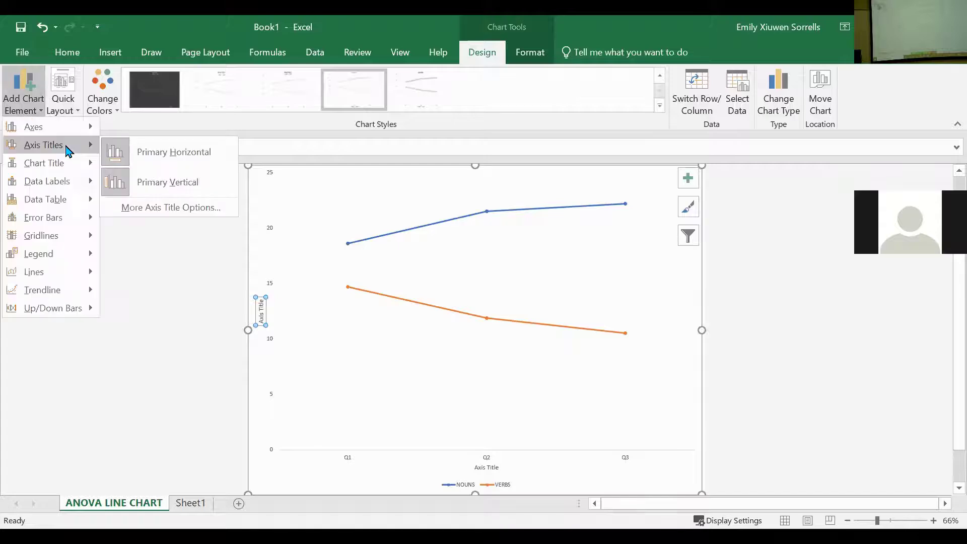
pyautogui.click(171, 156)
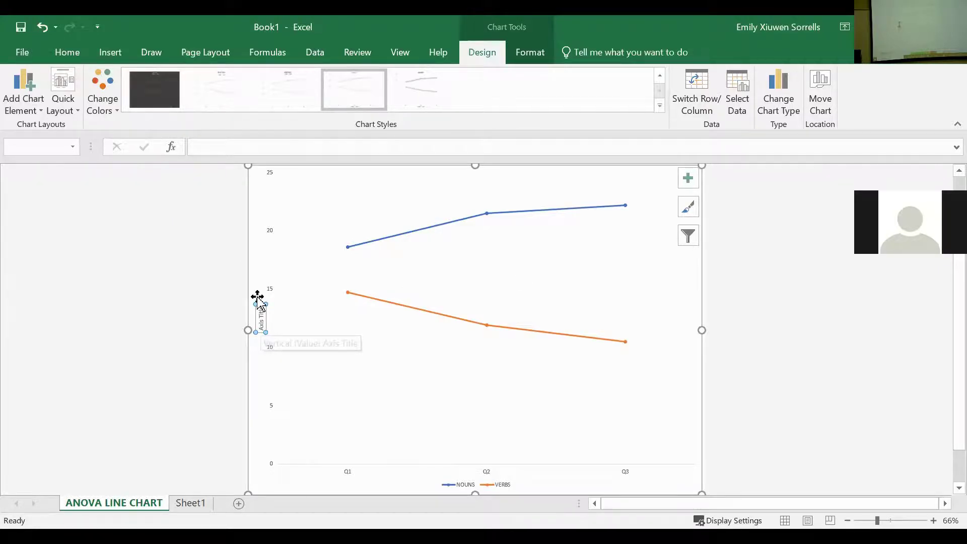
# - Replace the vertical axis title text with "Question"
pyautogui.hotkey('ctrl', 'a')
pyautogui.press('BackSpace')
pyautogui.write('QUESTION')
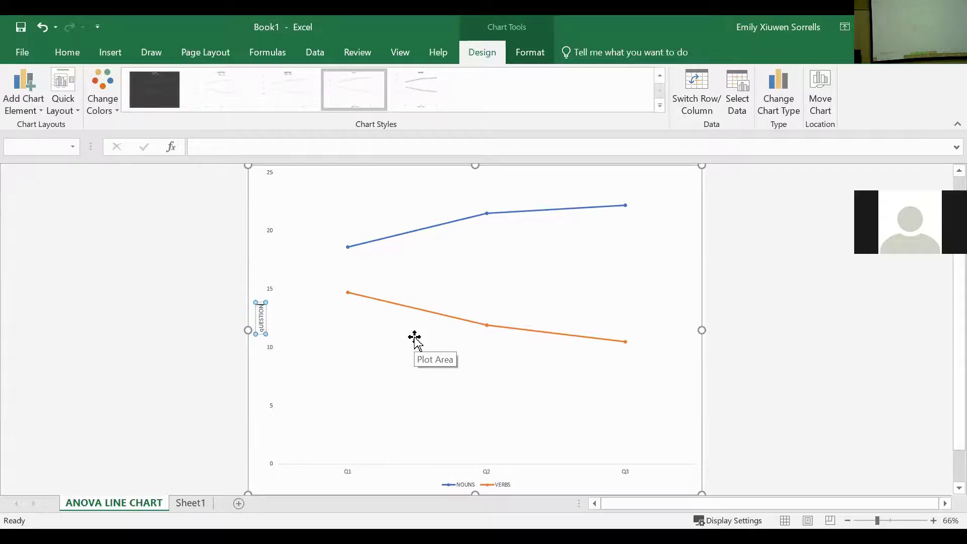
pyautogui.hotkey('ctrl', 'a')
pyautogui.write('Question')
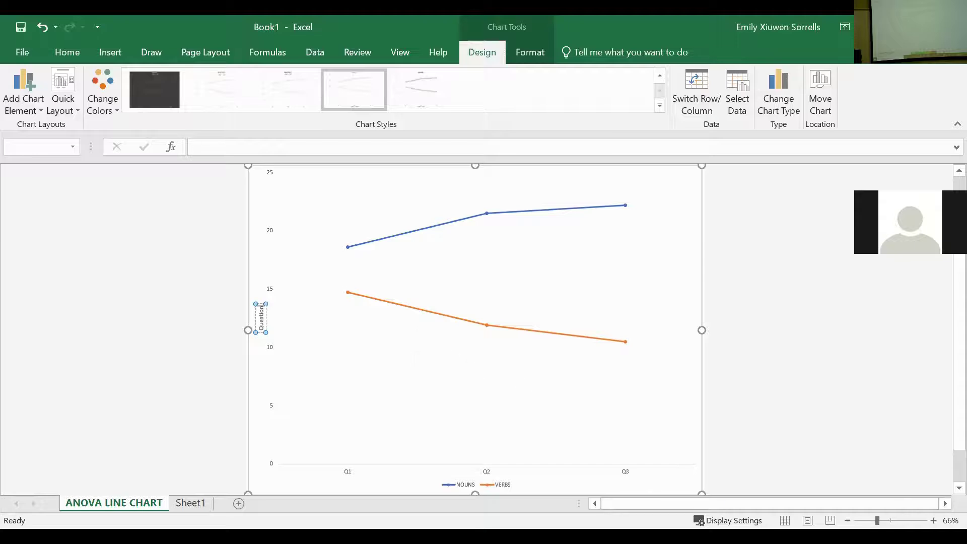
# - Change the vertical axis title to "Lexical Density"
pyautogui.moveTo(260, 309)
pyautogui.mouseDown()
pyautogui.moveTo(259, 328)
pyautogui.moveTo(267, 294)
pyautogui.mouseUp()
pyautogui.write('Lexical Density')
pyautogui.click(801, 347)
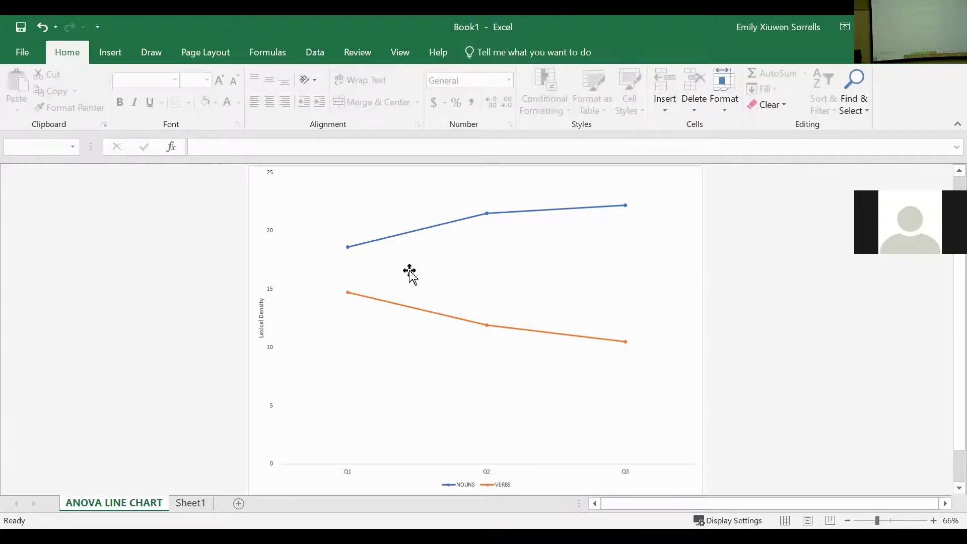
# - Add a primary horizontal axis title to the line chart and name it "Question"
pyautogui.click(410, 274)
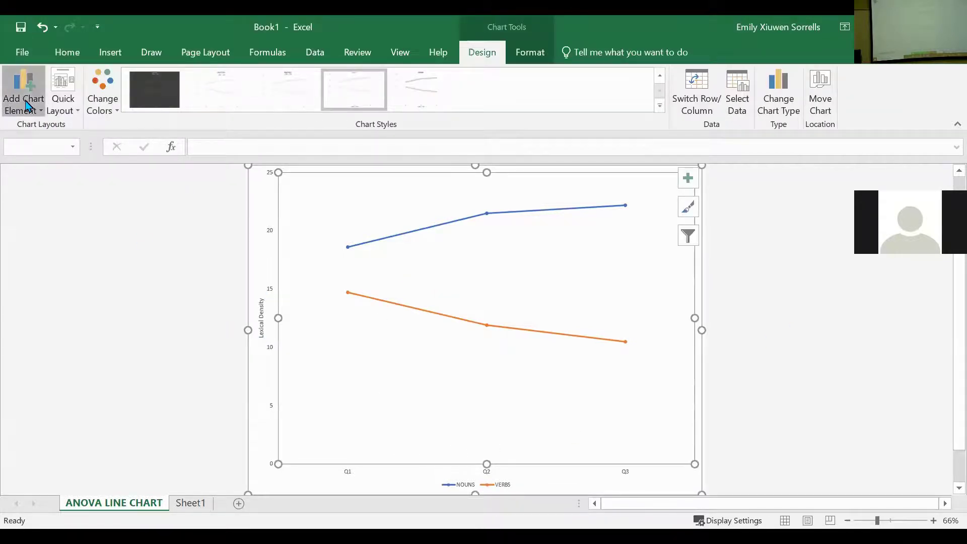
pyautogui.click(41, 116)
pyautogui.moveTo(83, 146)
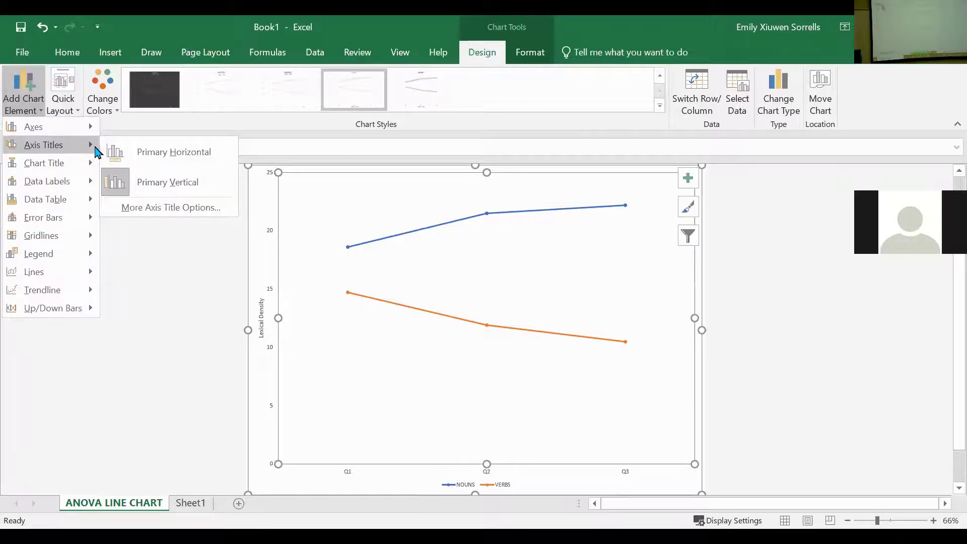
pyautogui.click(174, 158)
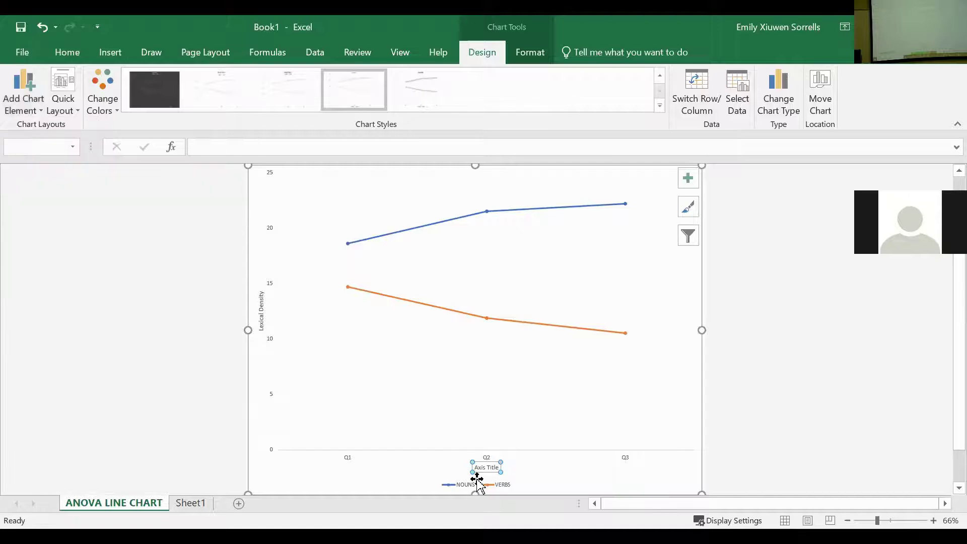
pyautogui.moveTo(475, 466); pyautogui.dragTo(496, 465)
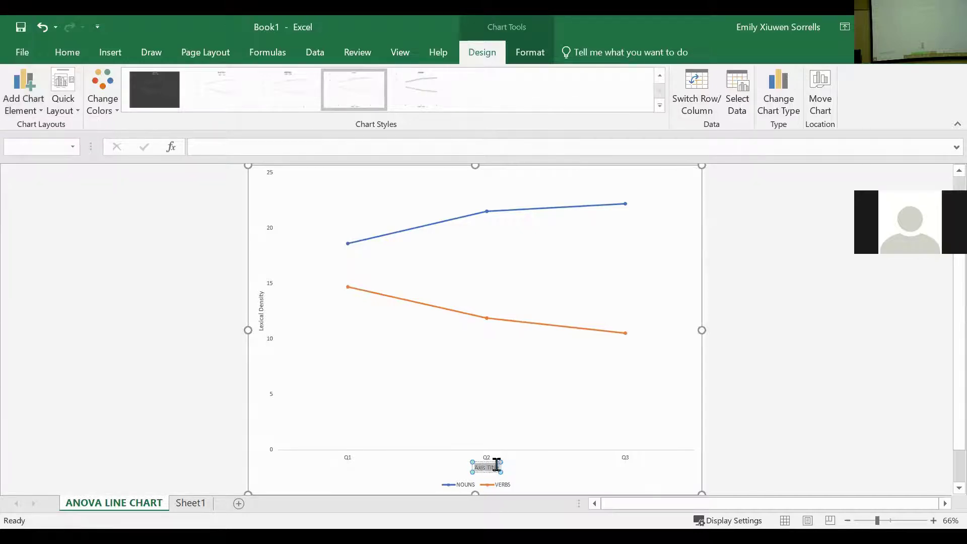
pyautogui.write('Q')
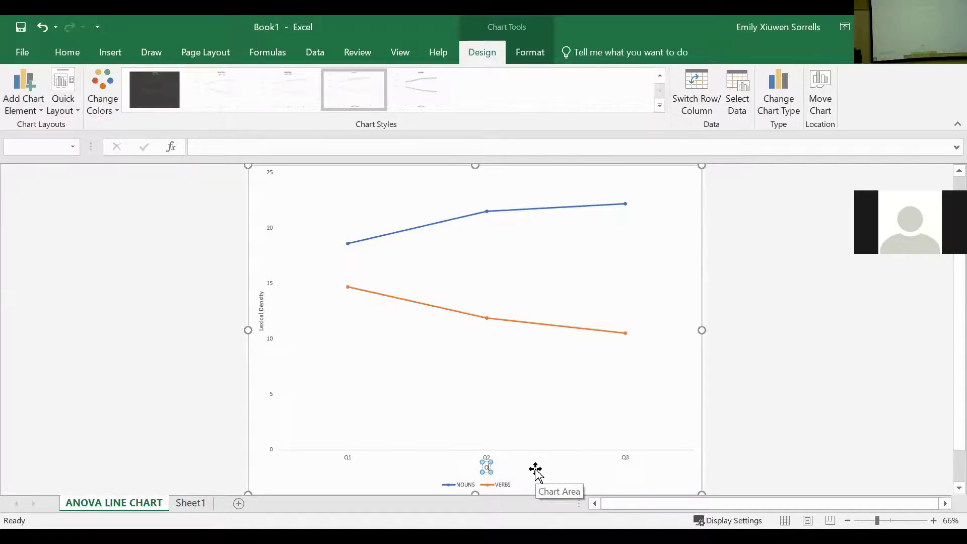
pyautogui.write('uestion')
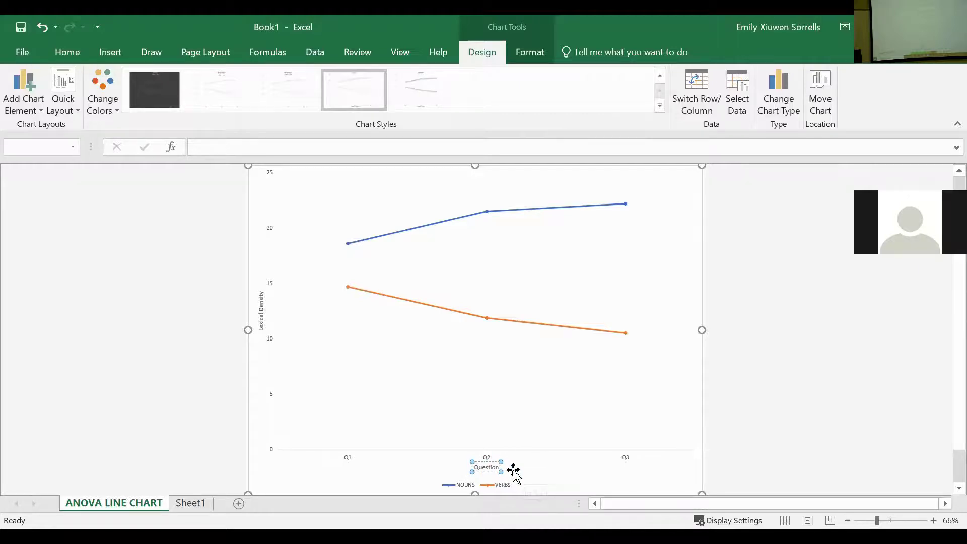
# - Set the font size of the "Question" horizontal axis title to 20
pyautogui.moveTo(466, 463); pyautogui.dragTo(495, 466)
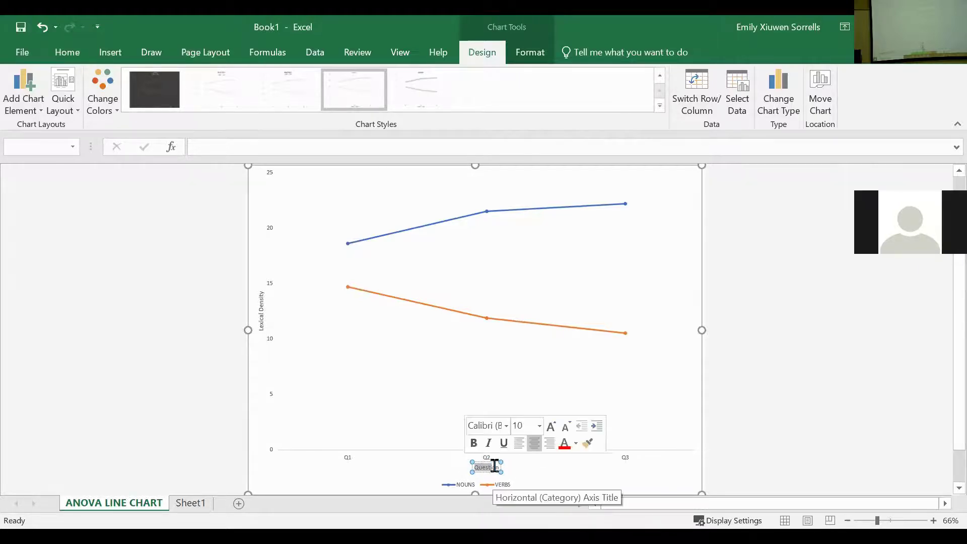
pyautogui.click(67, 52)
pyautogui.click(207, 80)
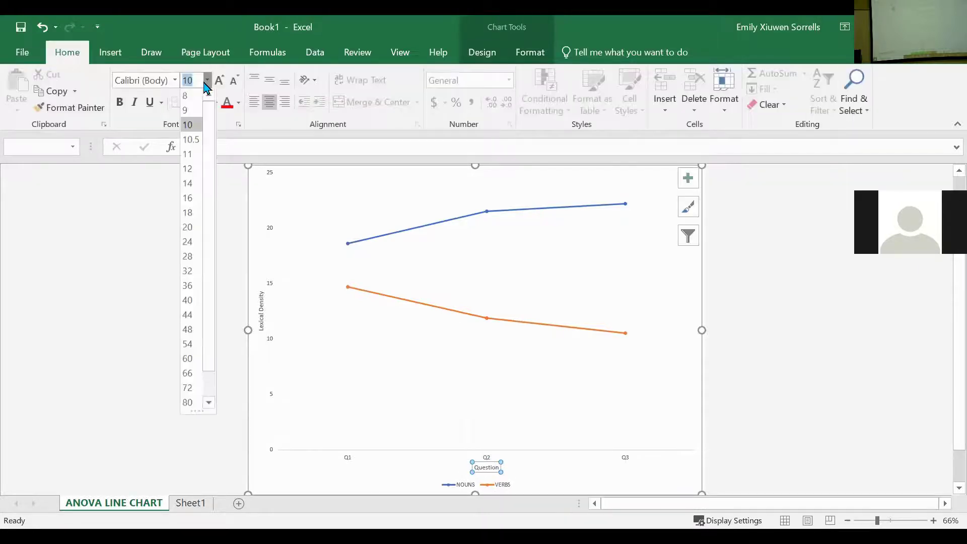
pyautogui.click(188, 229)
pyautogui.click(805, 377)
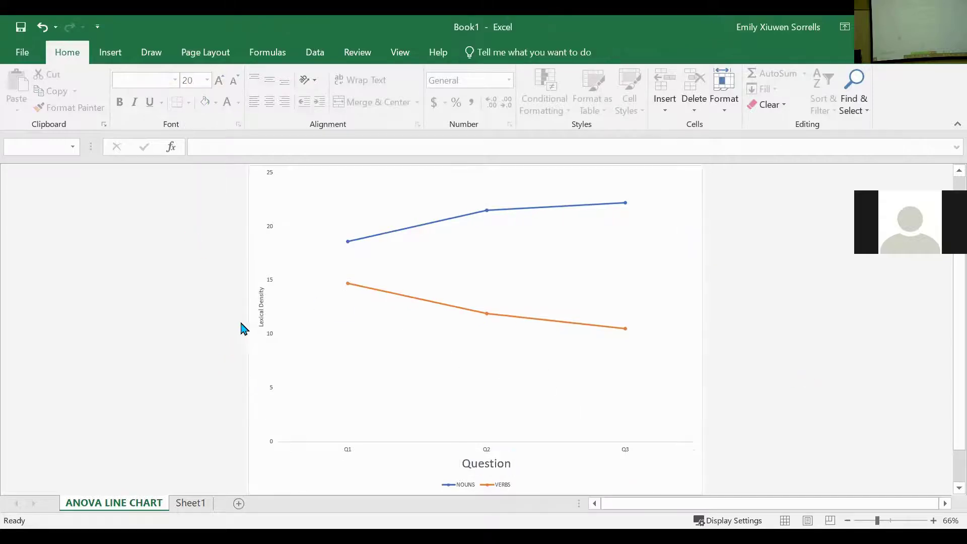
# - Set the "Lexical Density" vertical axis title to font size 20 and bold
pyautogui.click(261, 307)
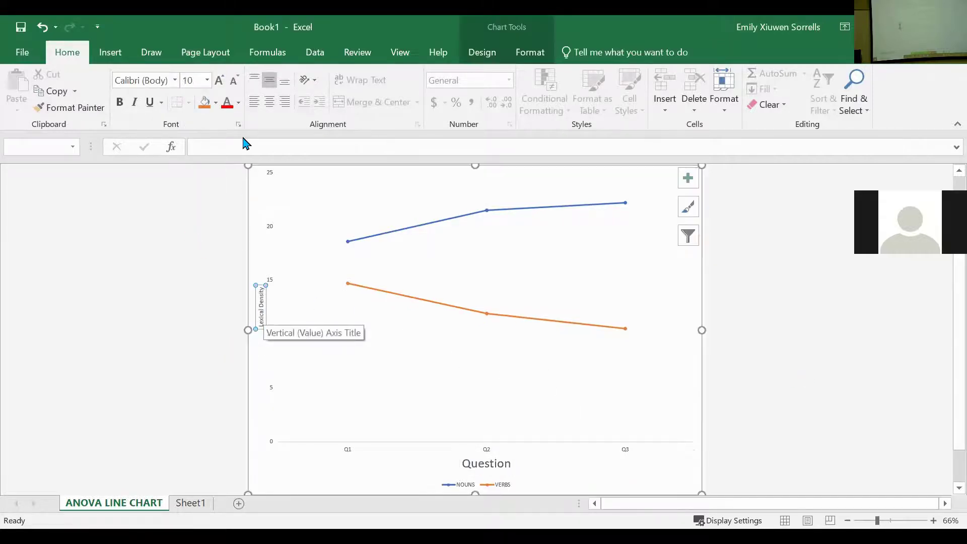
pyautogui.click(206, 80)
pyautogui.click(189, 230)
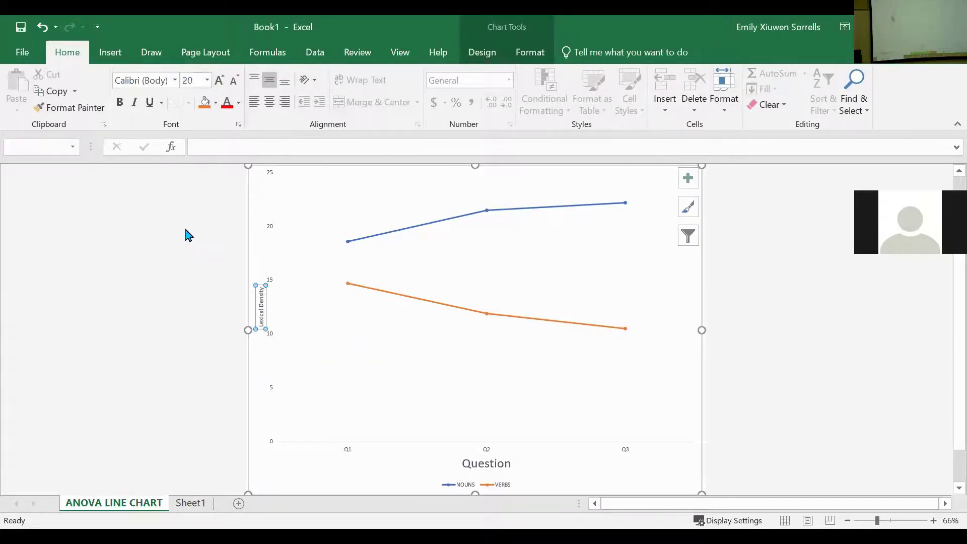
pyautogui.click(122, 107)
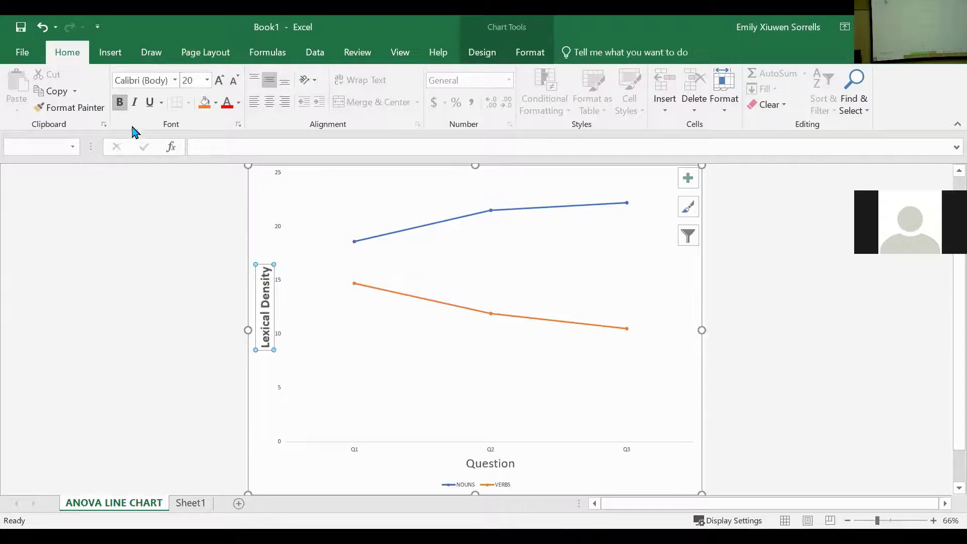
pyautogui.click(480, 461)
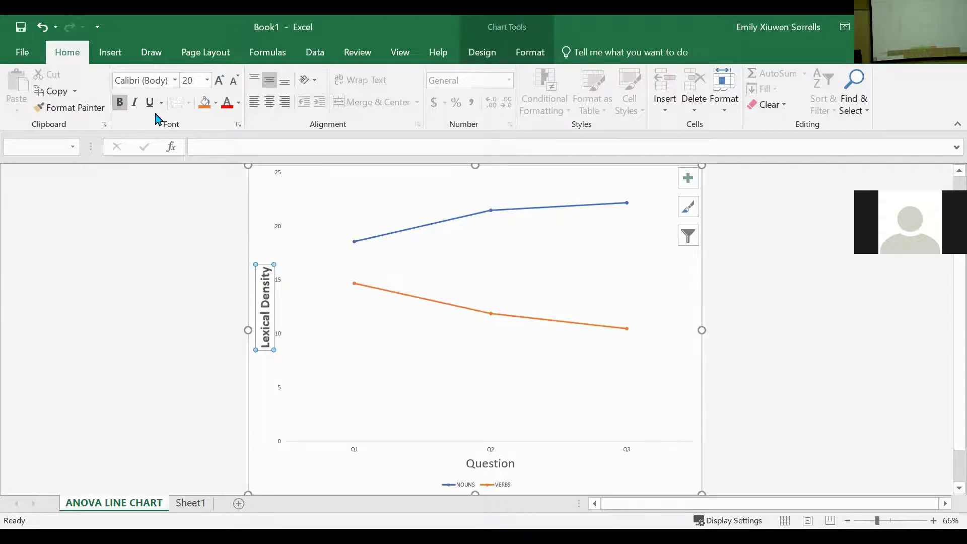
# - Bold the "Question" horizontal axis title and set the Q1–Q3 category axis labels to font size 16
pyautogui.hotkey('ctrl', 'b')
pyautogui.click(857, 354)
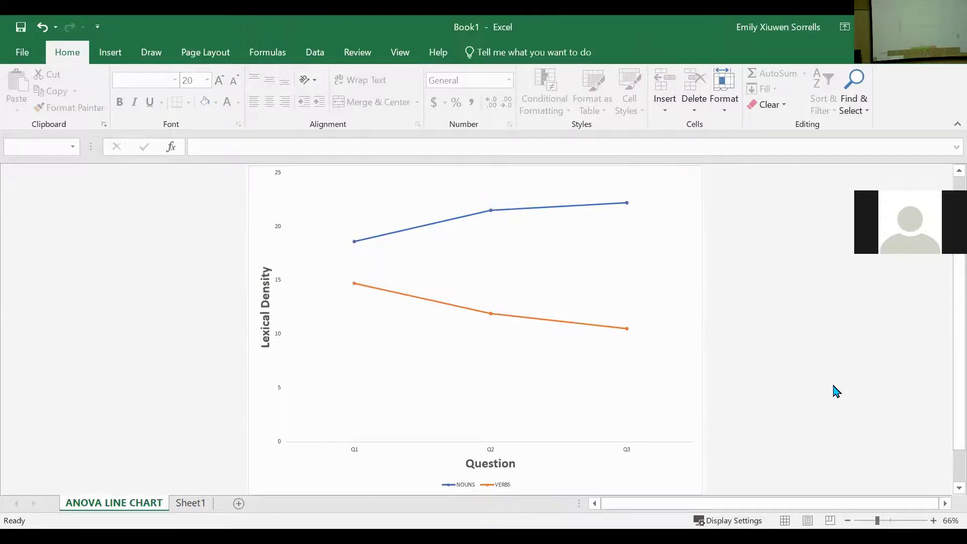
pyautogui.doubleClick(300, 450)
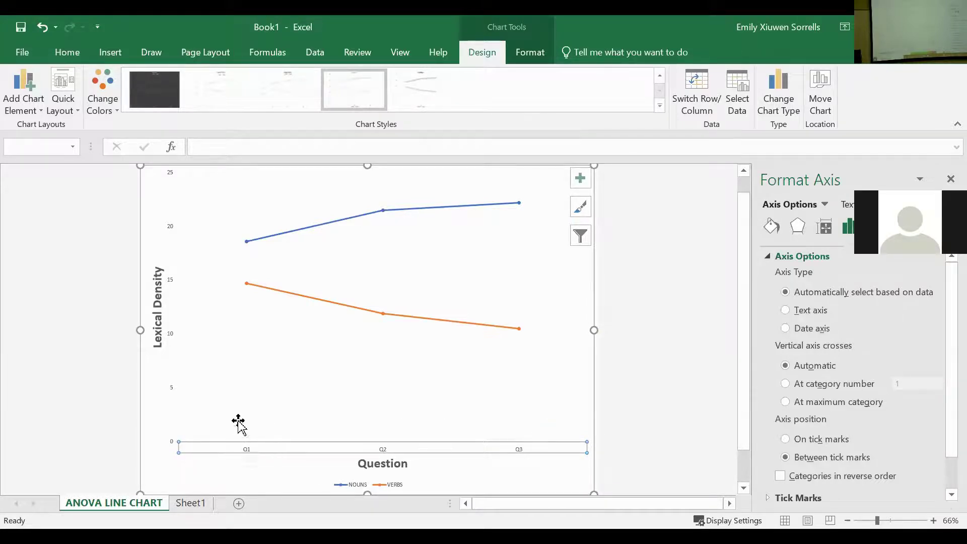
pyautogui.click(64, 51)
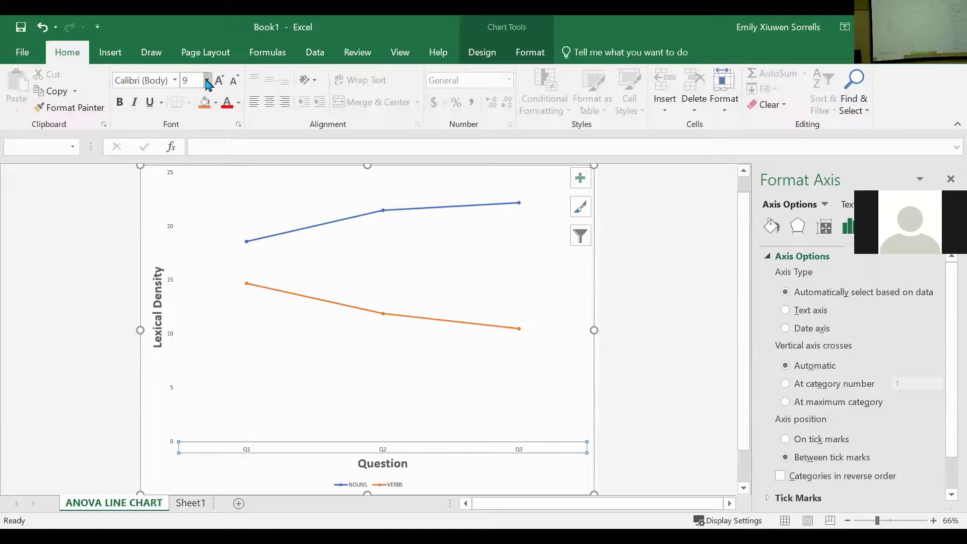
pyautogui.click(207, 80)
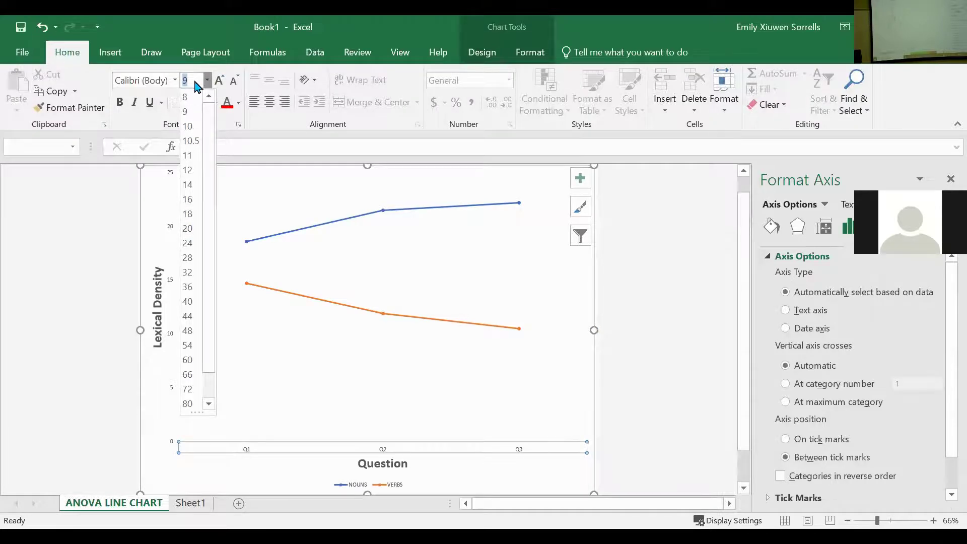
pyautogui.click(193, 203)
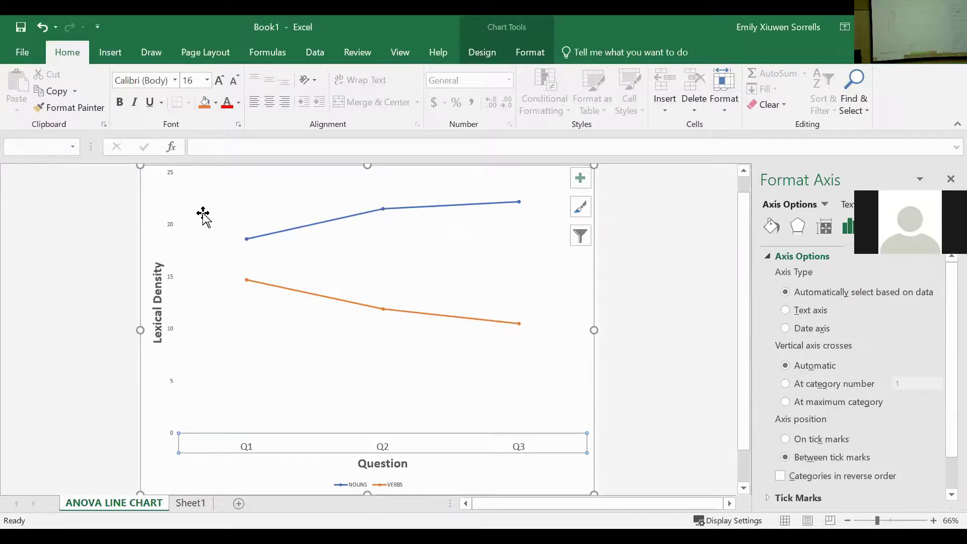
pyautogui.click(680, 418)
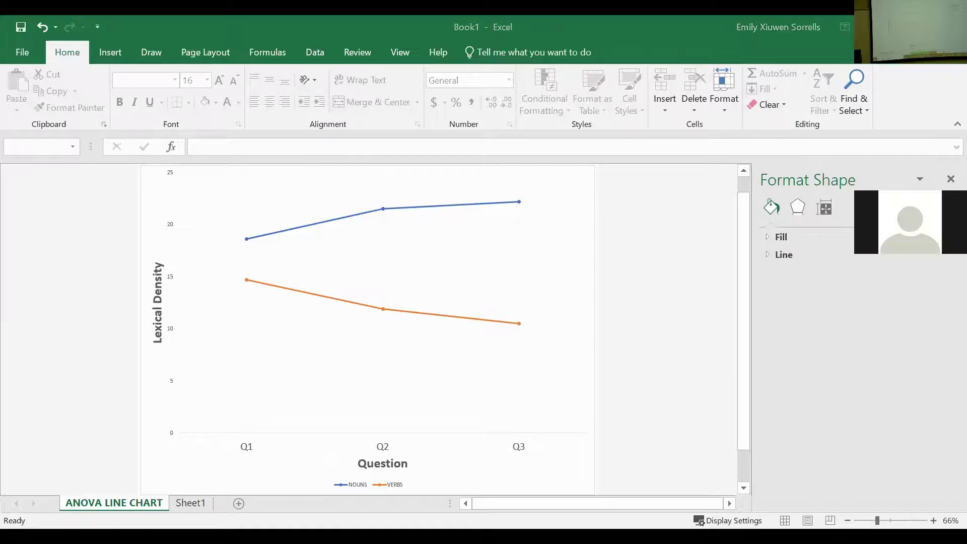
# - Set the number labels on the vertical value axis to font size 16
pyautogui.click(173, 334)
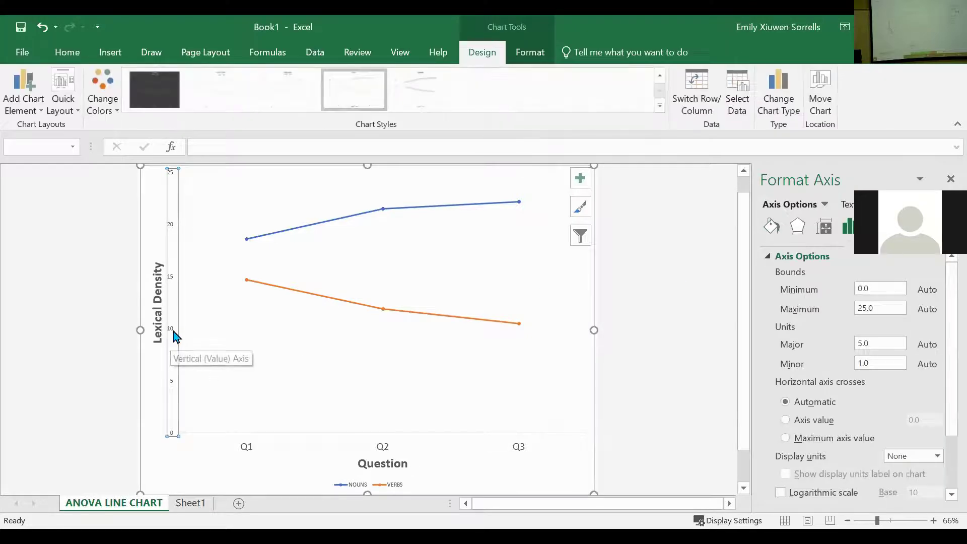
pyautogui.click(67, 52)
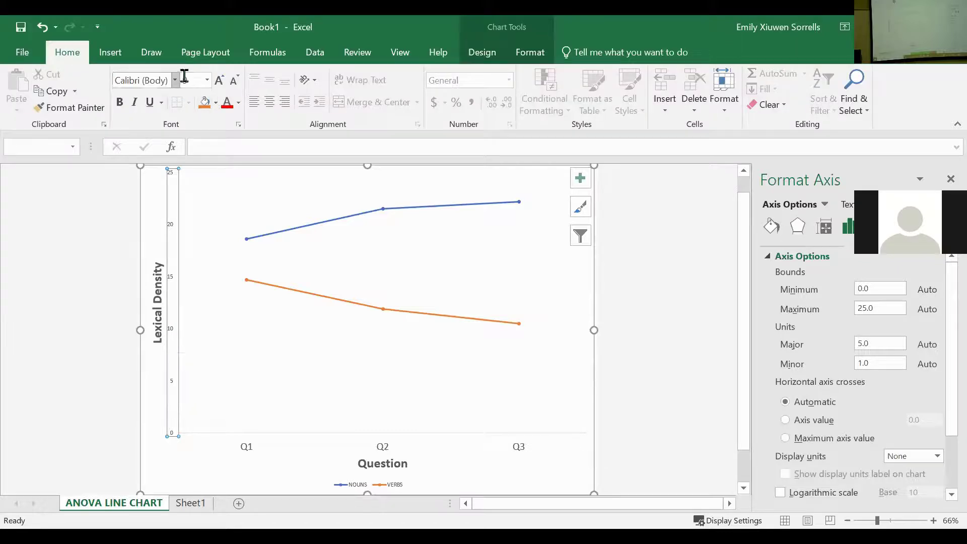
pyautogui.click(207, 80)
pyautogui.click(192, 204)
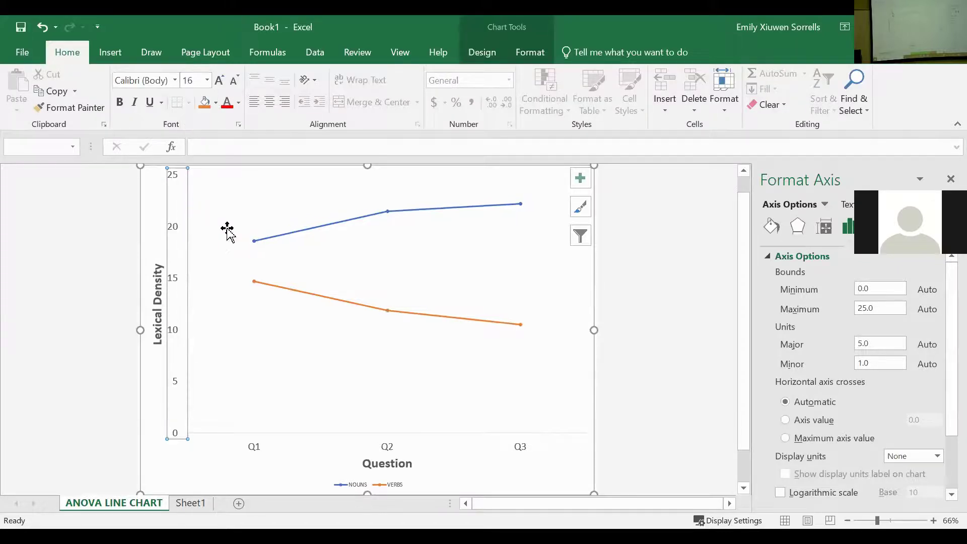
pyautogui.click(71, 214)
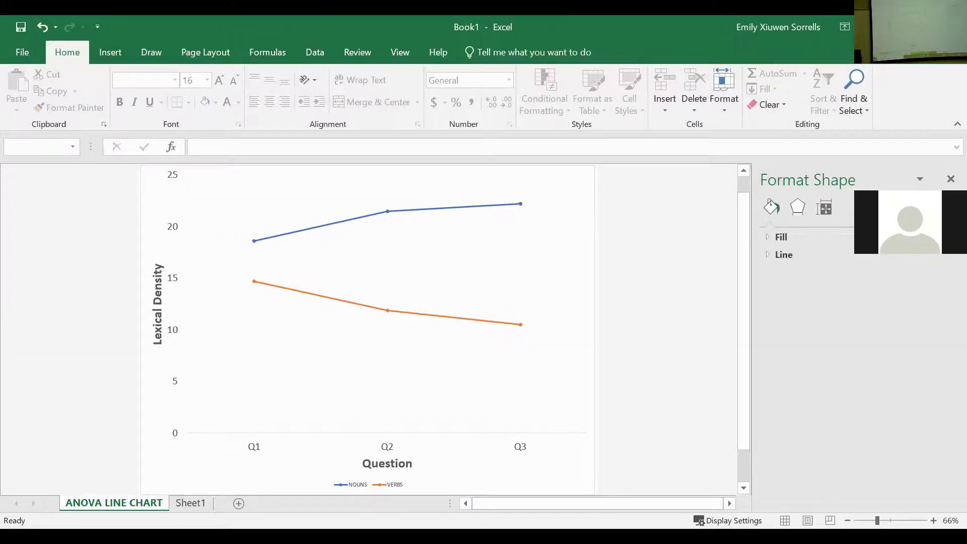
# - Give the vertical value axis a solid black line and close the axis formatting options
pyautogui.click(175, 285)
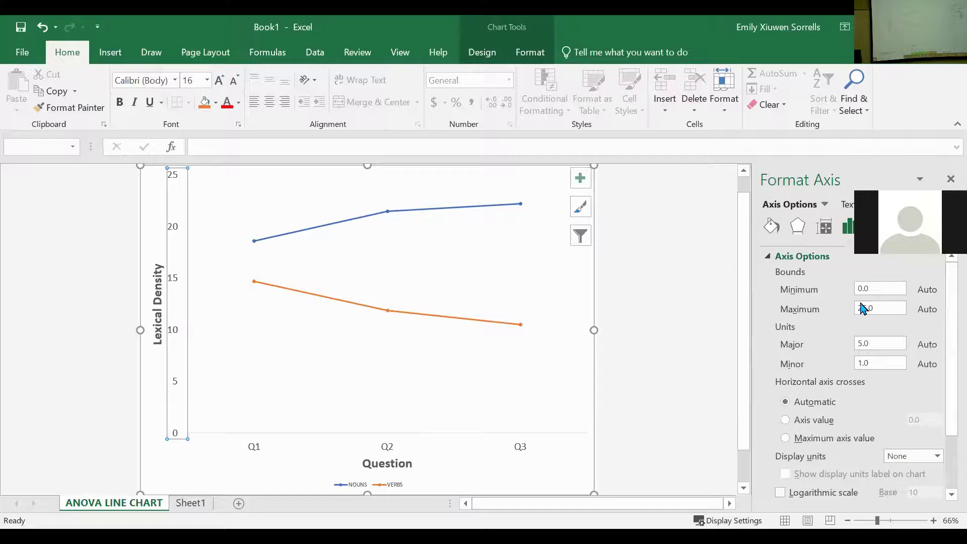
pyautogui.click(770, 226)
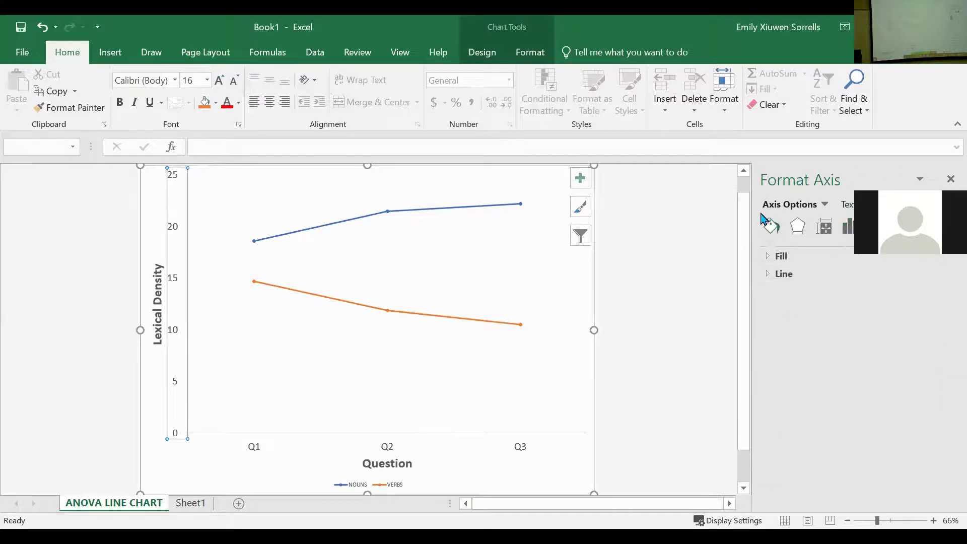
pyautogui.click(767, 276)
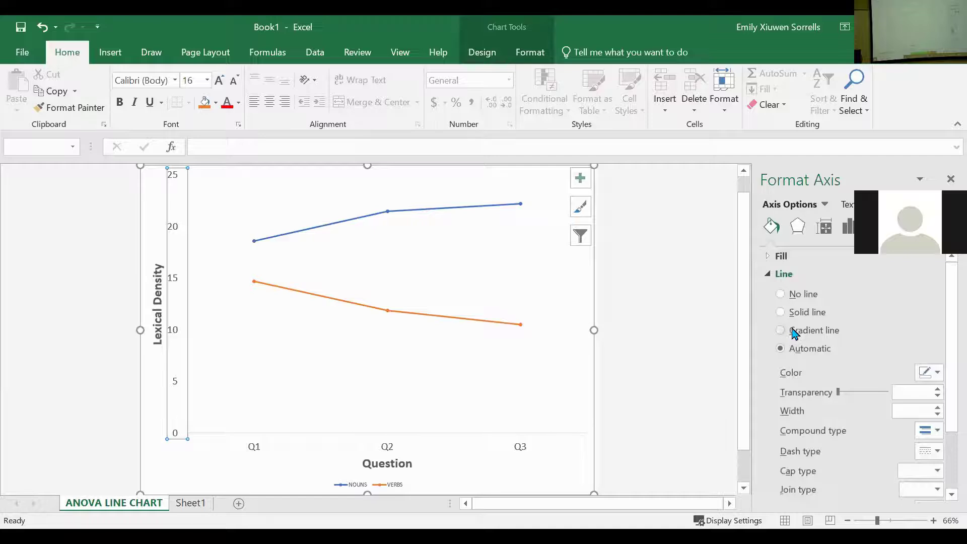
pyautogui.click(782, 312)
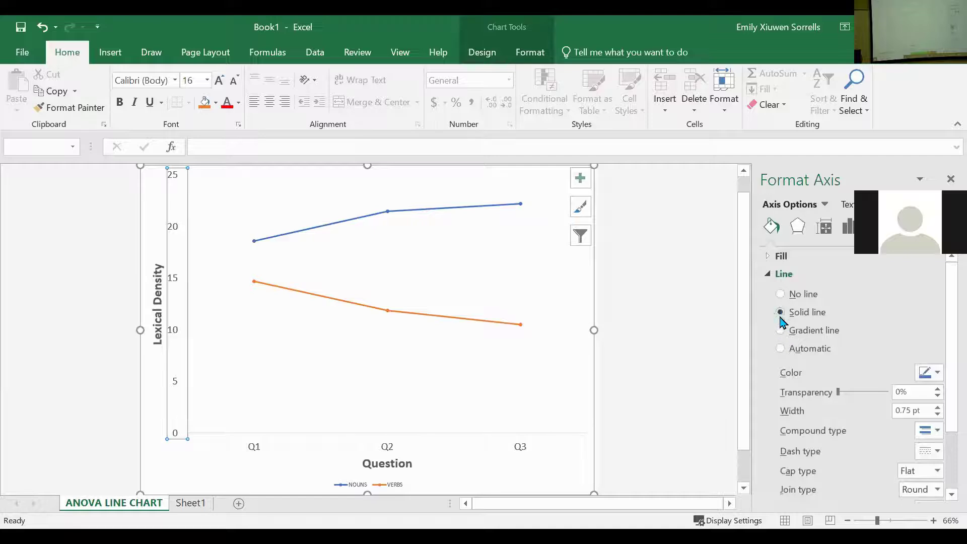
pyautogui.click(931, 373)
pyautogui.click(864, 406)
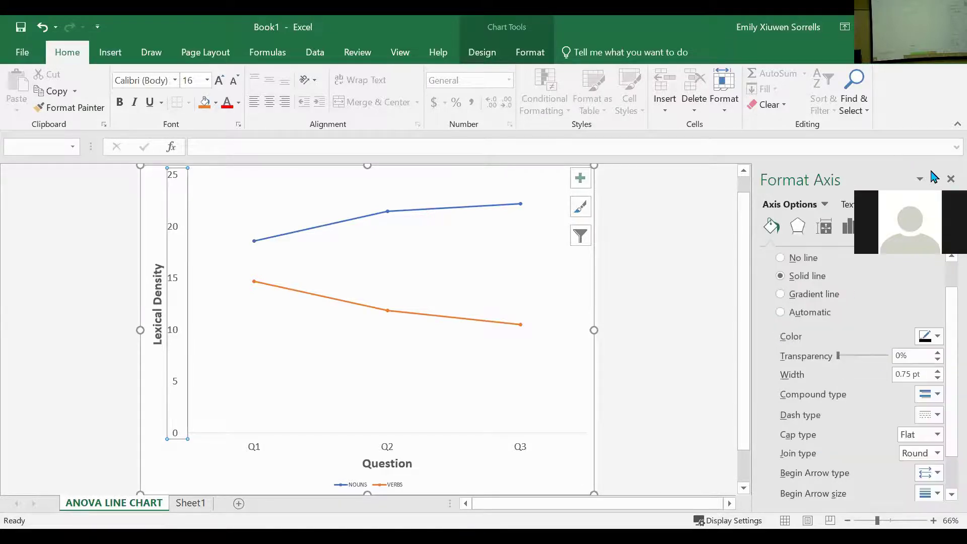
pyautogui.click(951, 179)
pyautogui.click(778, 391)
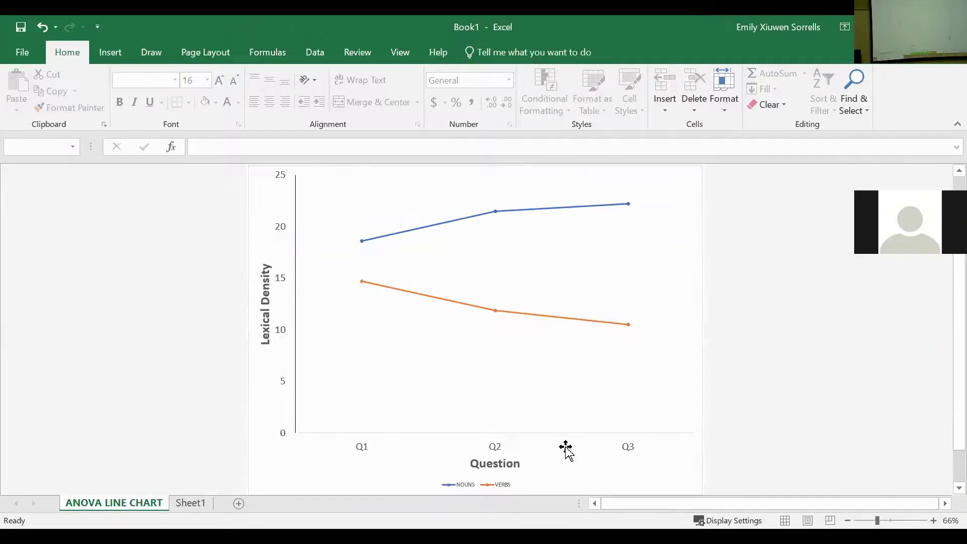
# - Give the horizontal category axis a solid black line and close the axis formatting options
pyautogui.doubleClick(416, 439)
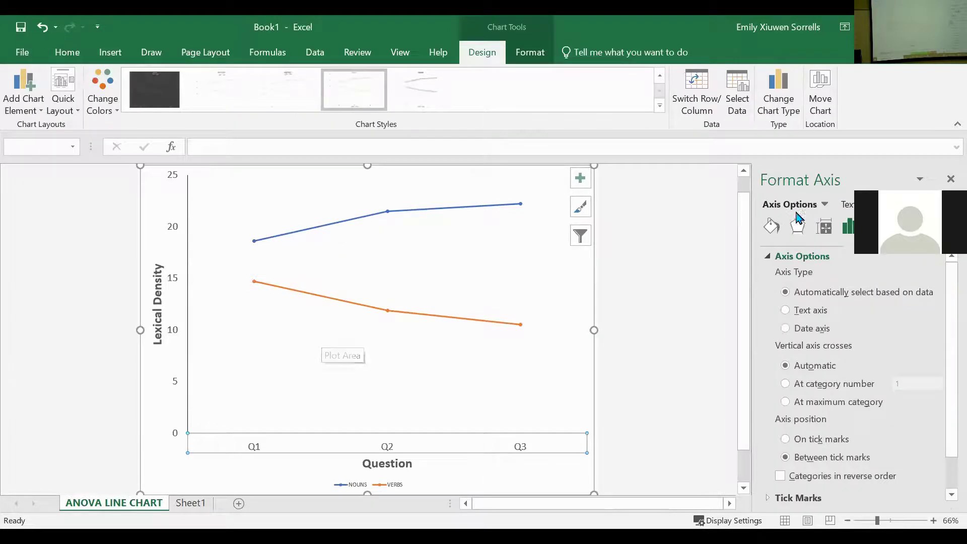
pyautogui.click(772, 225)
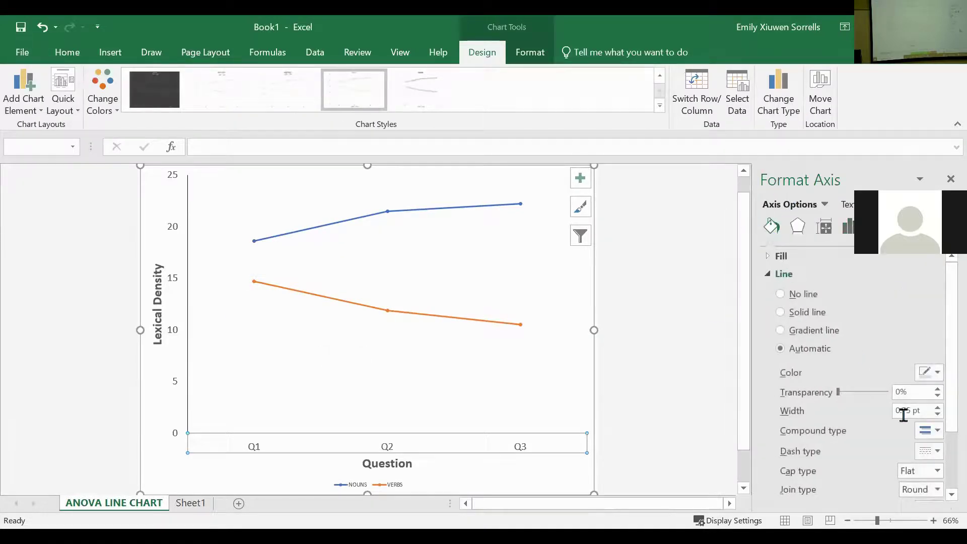
pyautogui.click(781, 312)
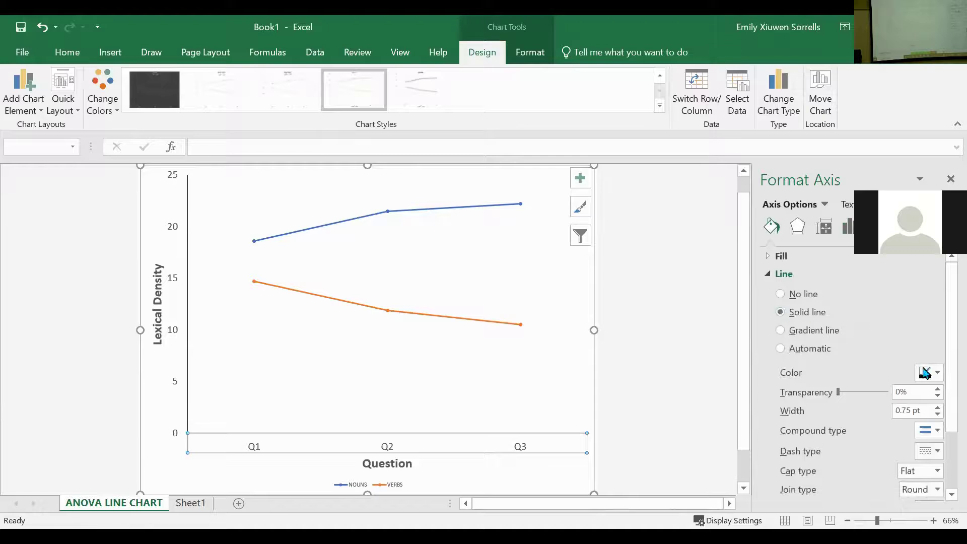
pyautogui.click(950, 179)
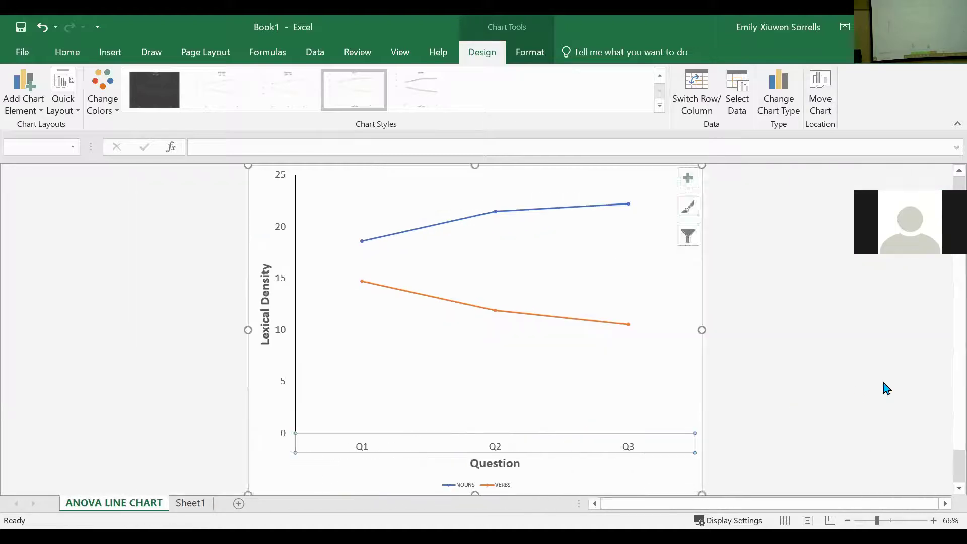
pyautogui.click(888, 389)
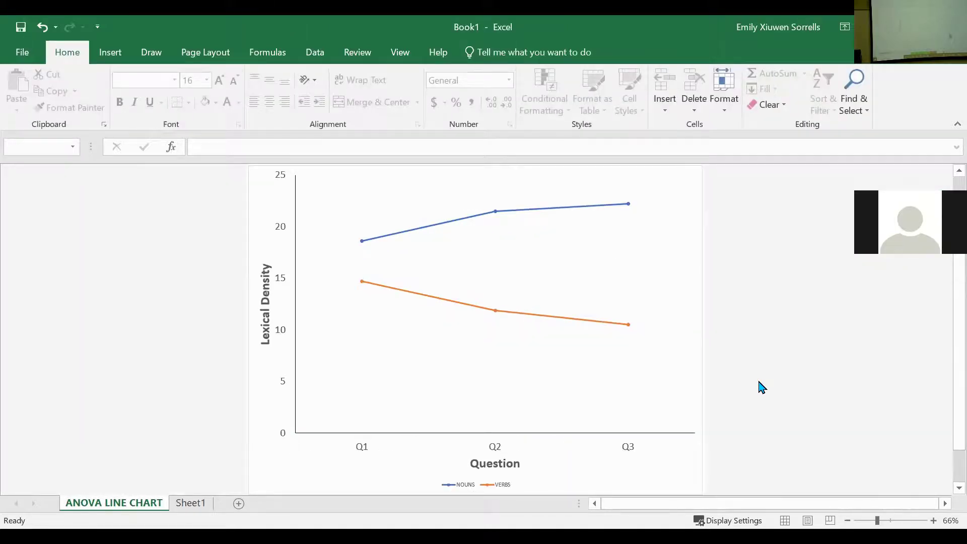
pyautogui.hotkey('alt', 'Tab')
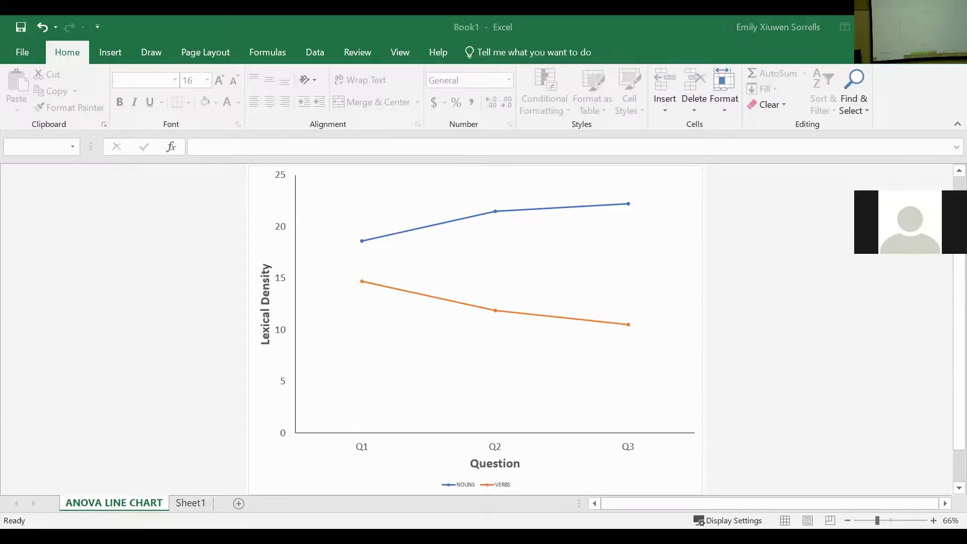
# - Add error bars to the NOUNS line series only
pyautogui.moveTo(493, 212)
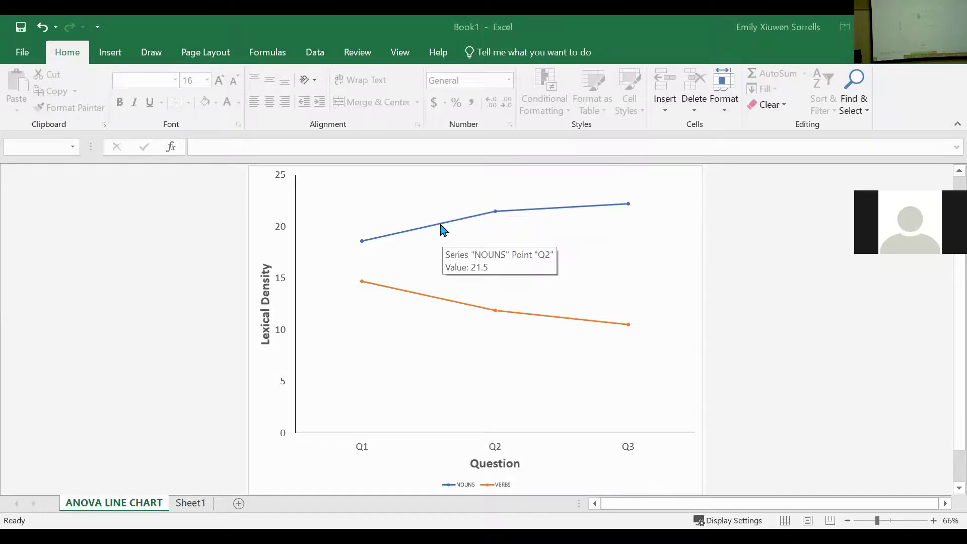
pyautogui.click(520, 211)
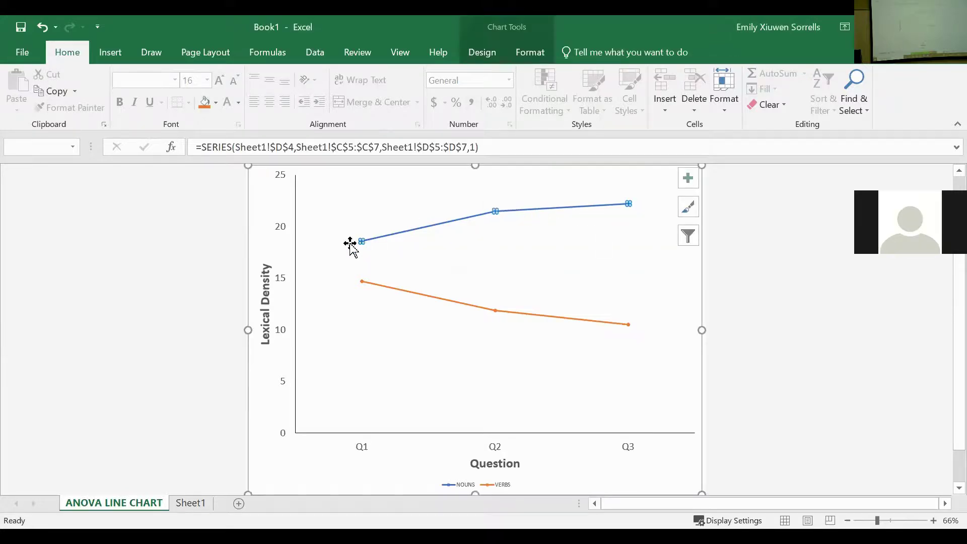
pyautogui.click(688, 180)
pyautogui.click(718, 331)
pyautogui.click(718, 331)
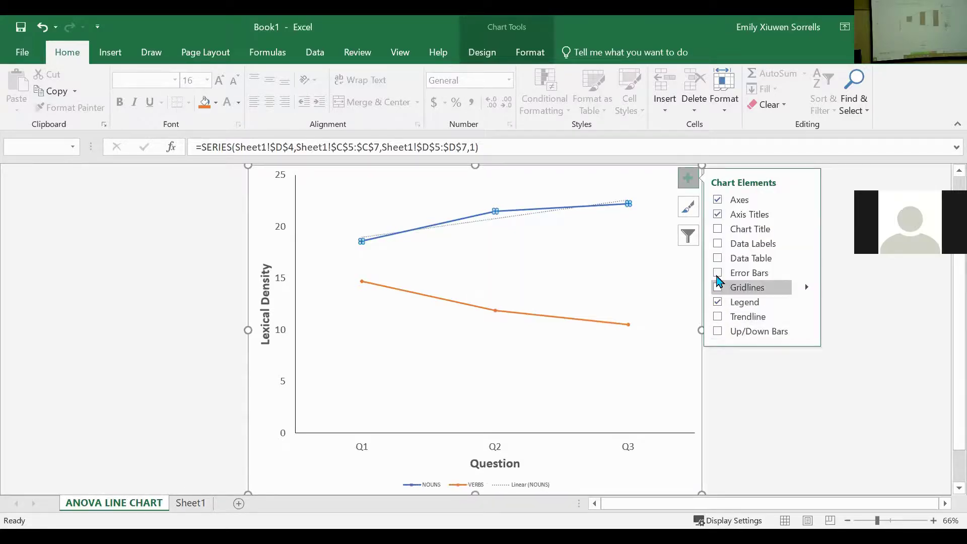
pyautogui.click(718, 273)
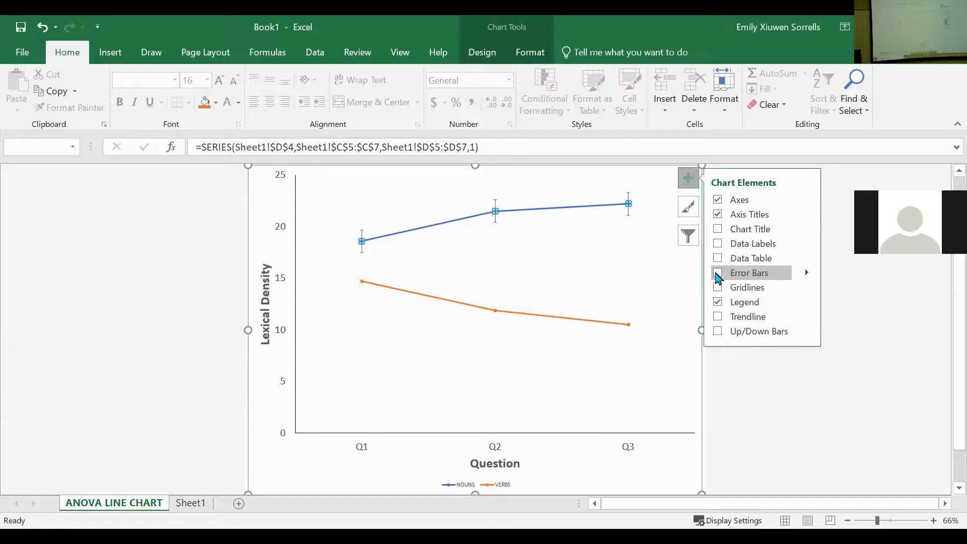
pyautogui.click(716, 274)
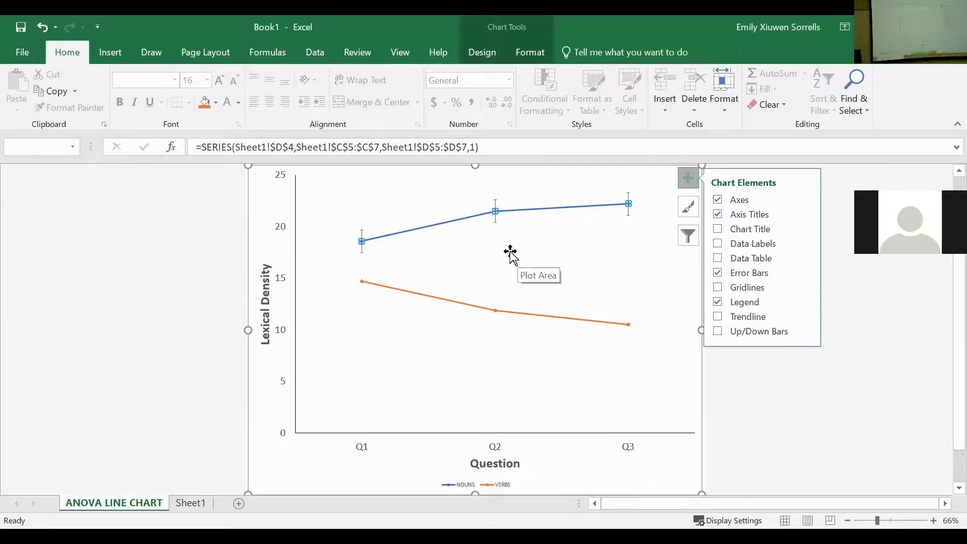
# - Switch the error amount of the NOUNS error bars from standard error to Custom
pyautogui.click(808, 276)
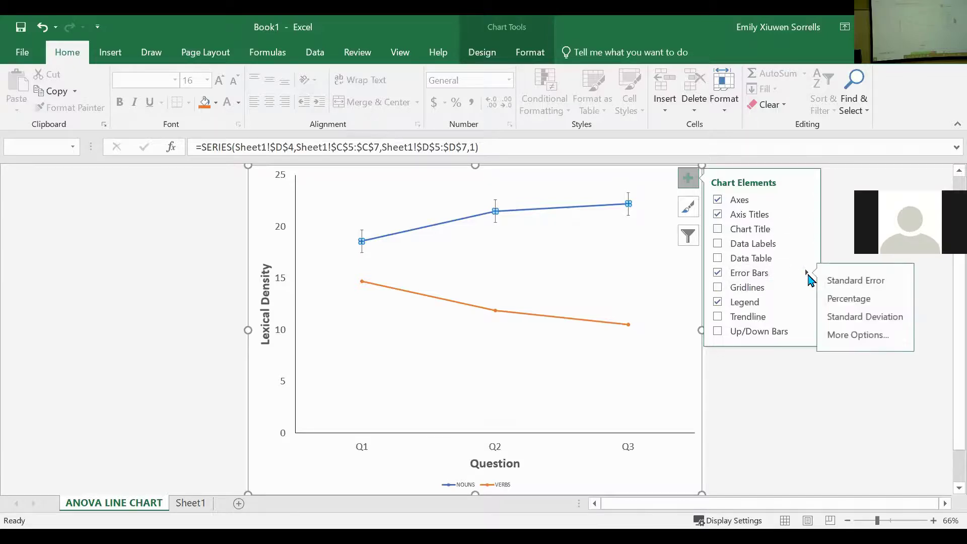
pyautogui.click(863, 336)
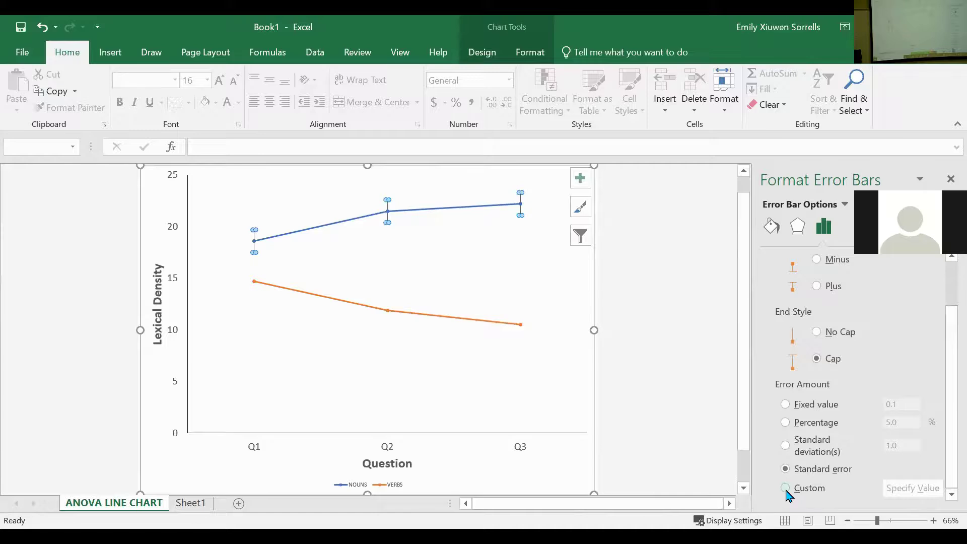
pyautogui.click(787, 491)
pyautogui.click(913, 488)
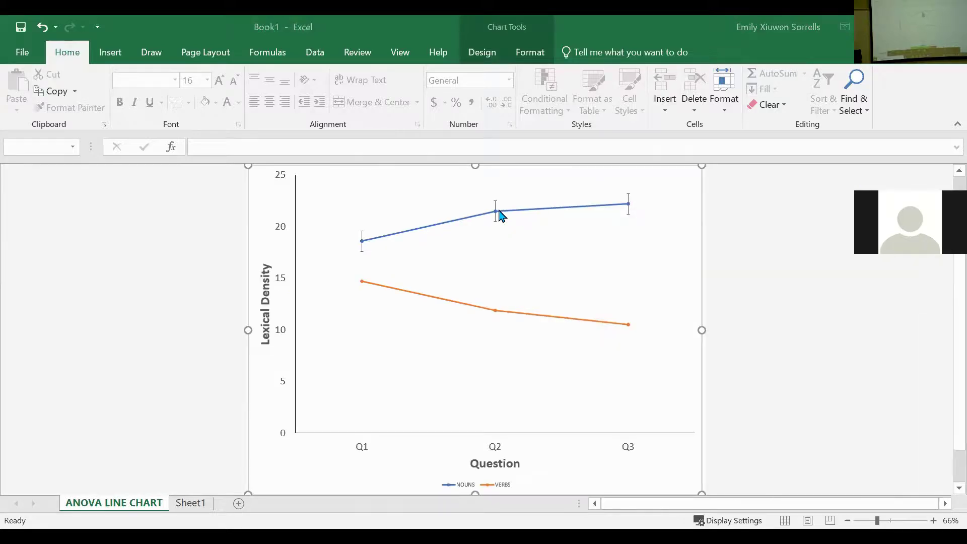
# - Enter 1.48, 1.09, 1.28 as the custom positive error values of the NOUNS error bars
pyautogui.click(694, 179)
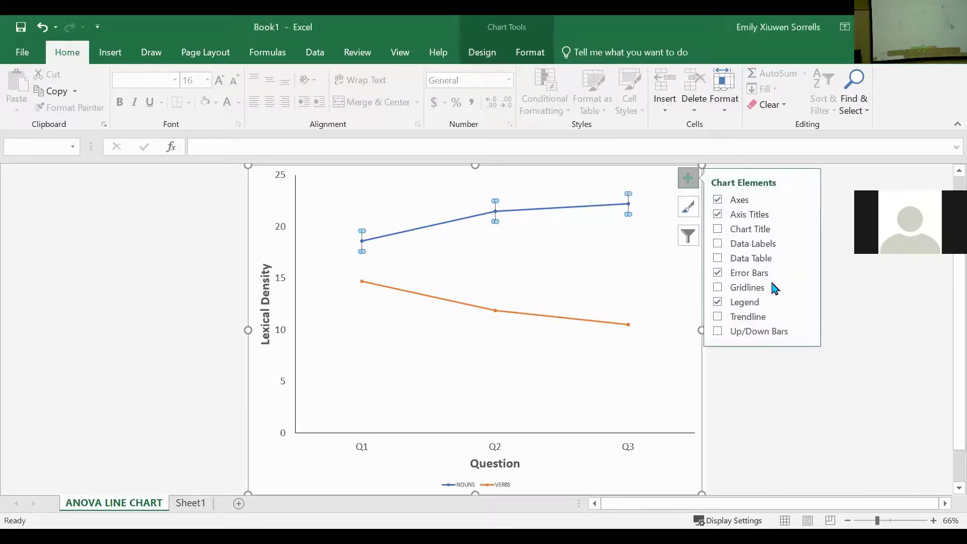
pyautogui.click(808, 274)
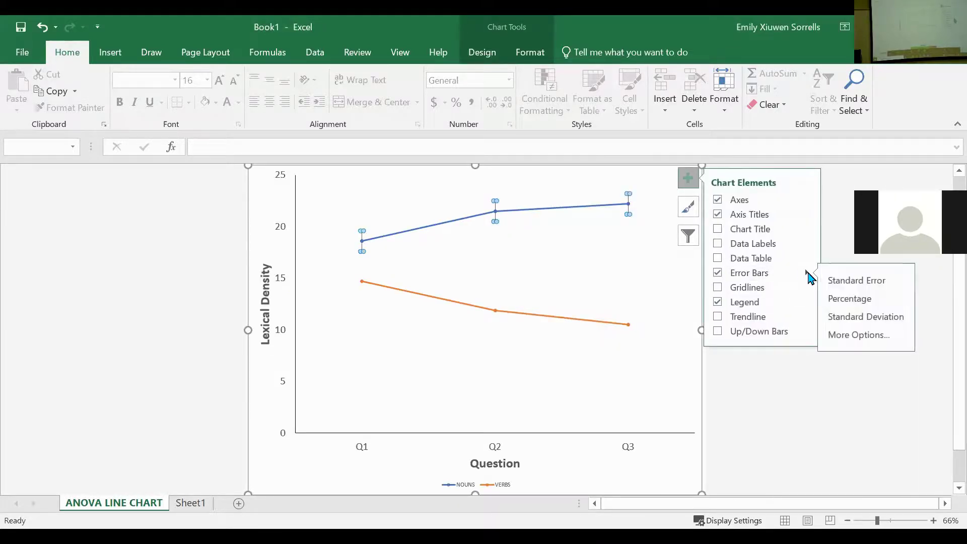
pyautogui.click(856, 338)
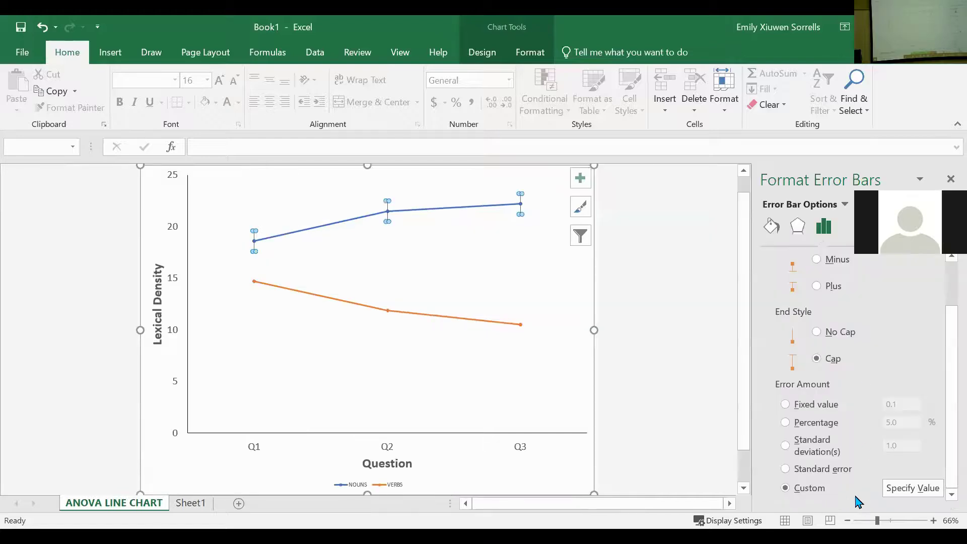
pyautogui.click(904, 492)
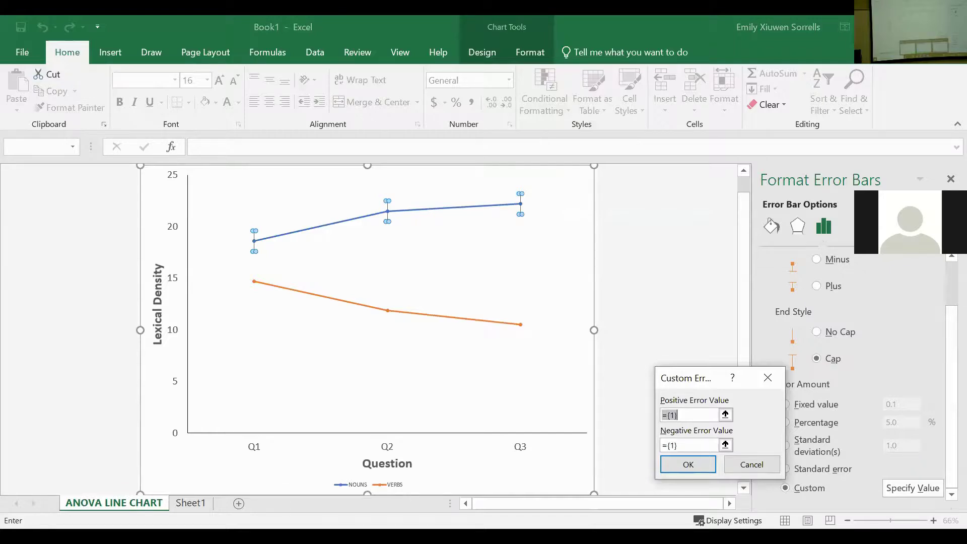
pyautogui.press('Escape')
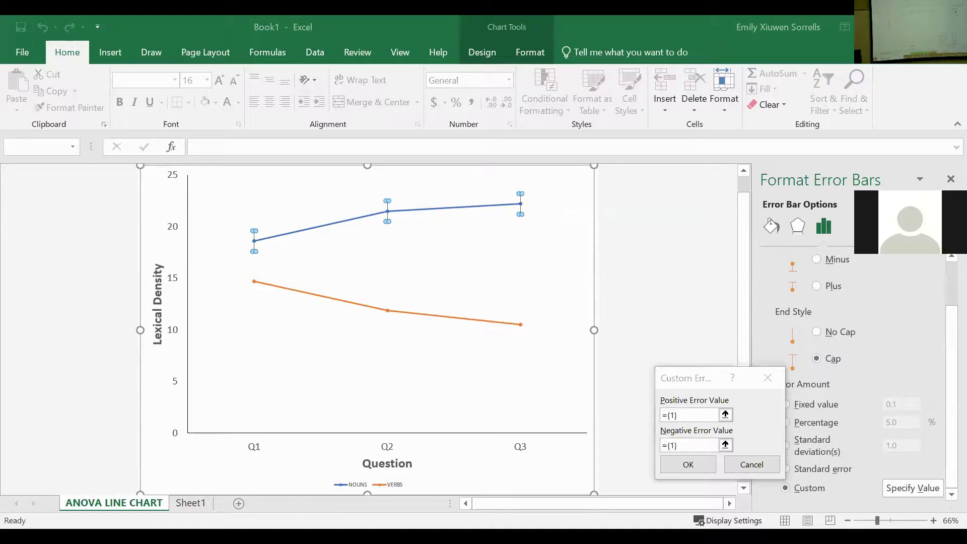
pyautogui.click(687, 413)
pyautogui.press('BackSpace')
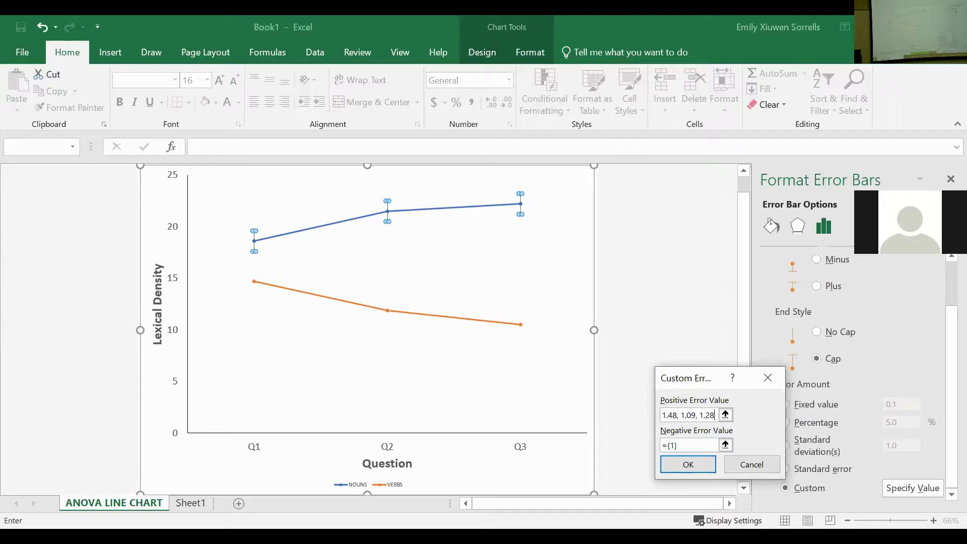
# - Copy the positive values 1.48, 1.09, 1.28 to the NOUNS negative error value and apply both
pyautogui.moveTo(711, 378); pyautogui.dragTo(477, 251)
pyautogui.click(430, 288)
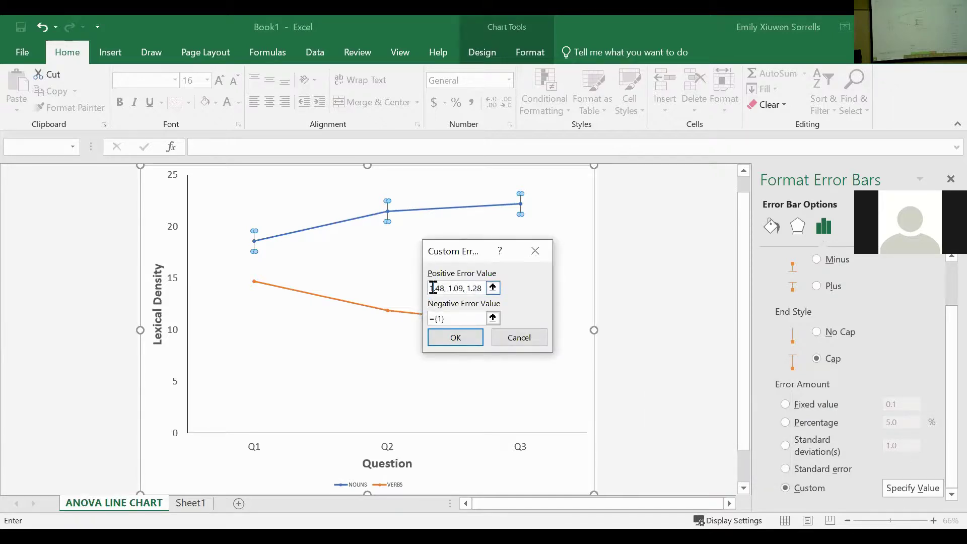
pyautogui.hotkey('ctrl', 'a')
pyautogui.hotkey('ctrl', 'c')
pyautogui.press('Tab')
pyautogui.hotkey('ctrl', 'v')
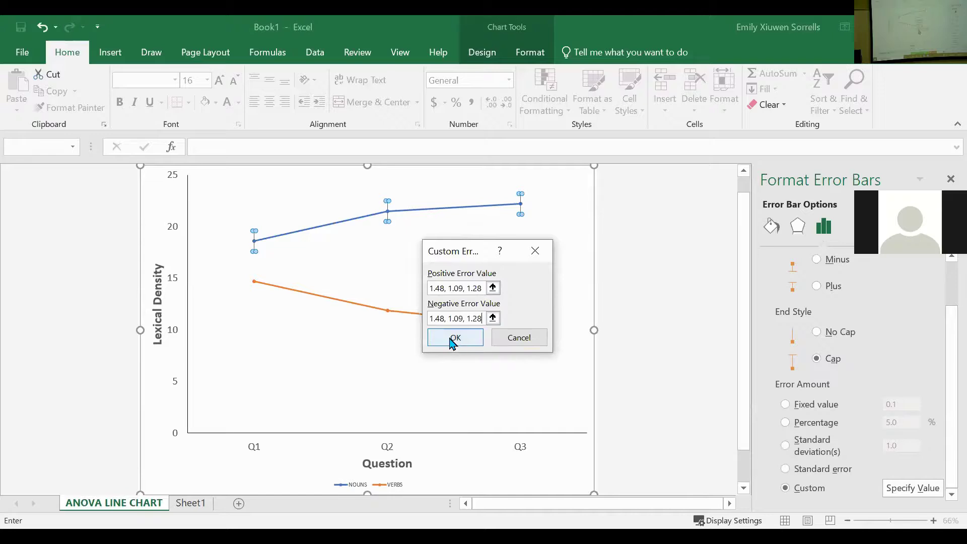
pyautogui.click(453, 338)
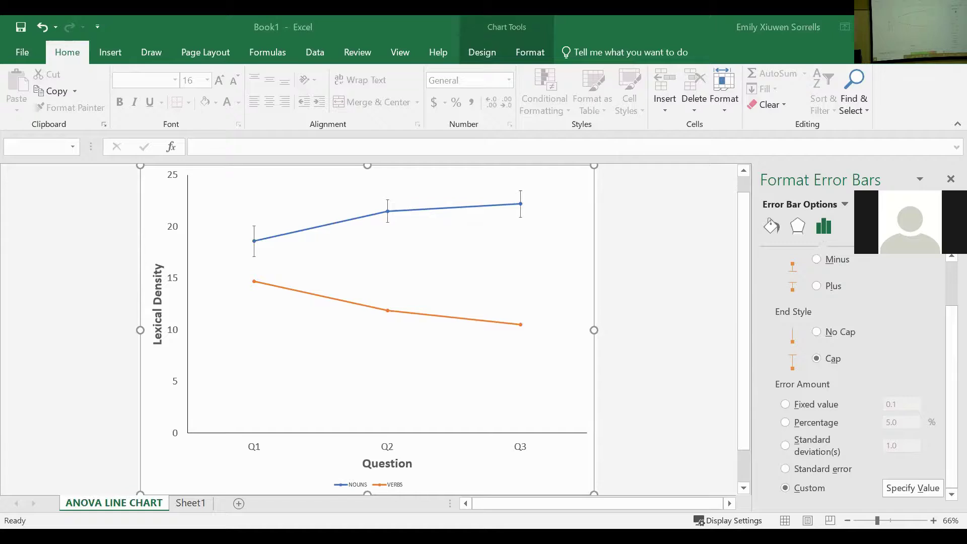
# - Add error bars to the VERBS line series and set their error amount to Custom
pyautogui.click(334, 305)
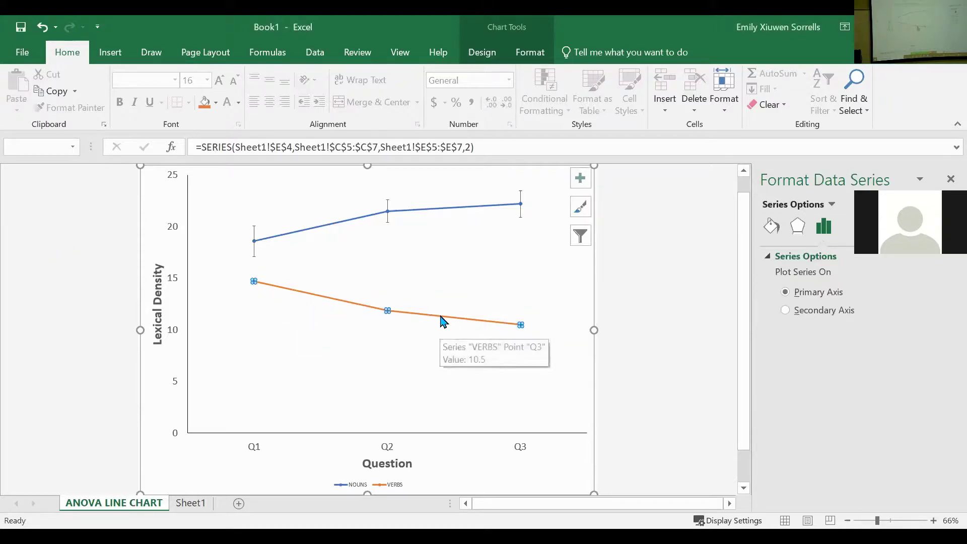
pyautogui.click(580, 181)
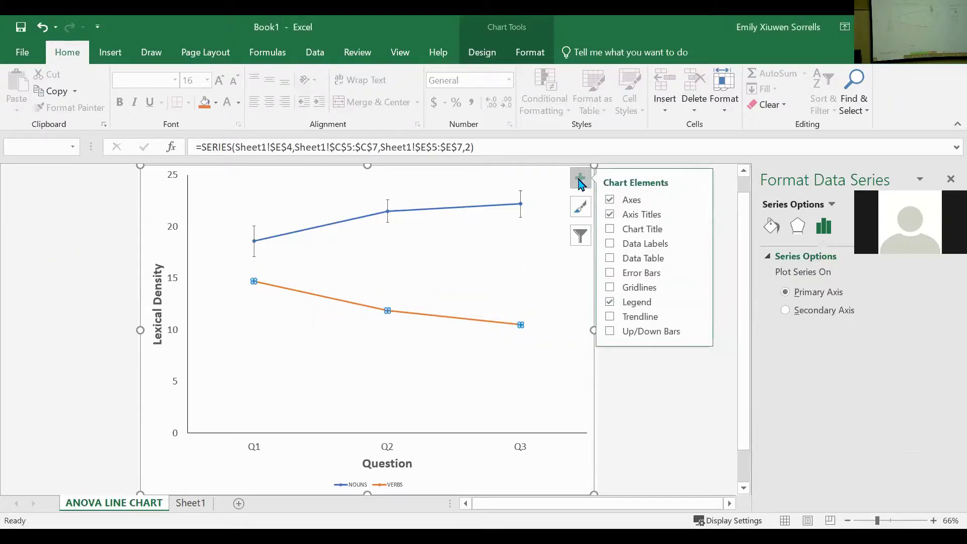
pyautogui.click(610, 273)
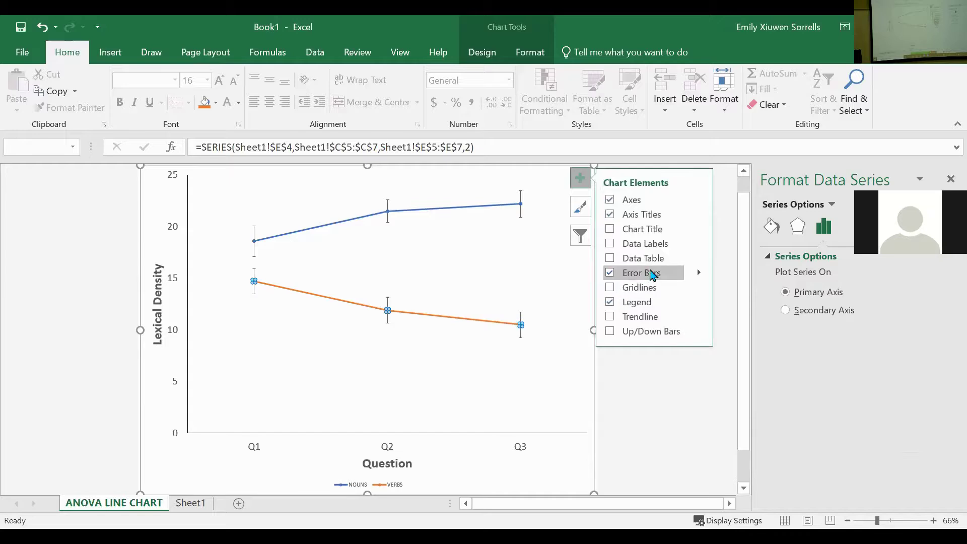
pyautogui.click(699, 275)
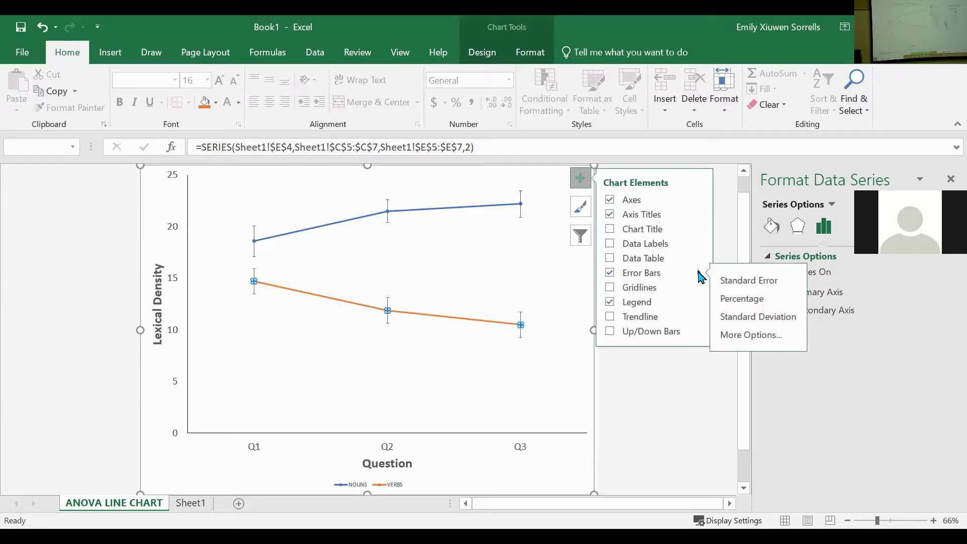
pyautogui.click(733, 335)
pyautogui.click(796, 488)
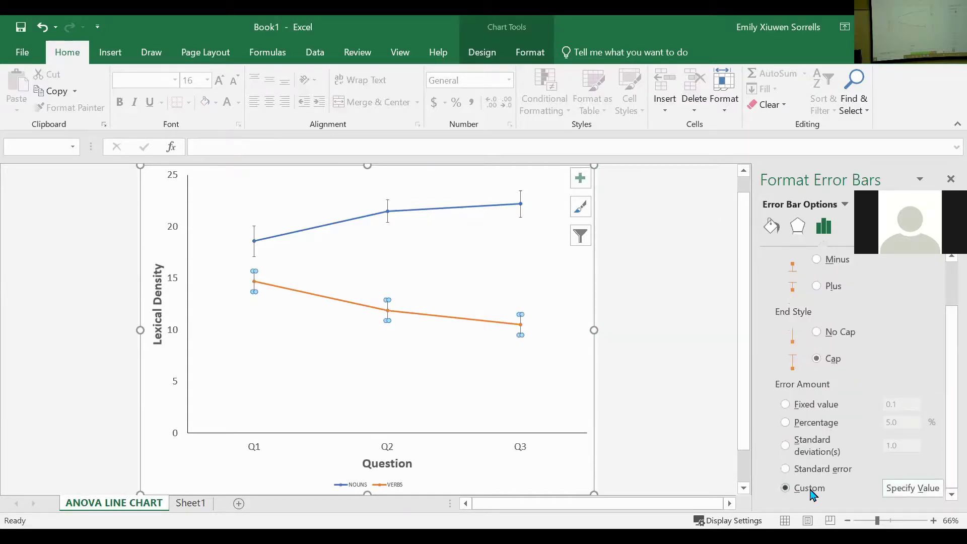
# - Set both the positive and negative custom error values of the VERBS series to .97, .97, 1.28 and apply them
pyautogui.click(912, 495)
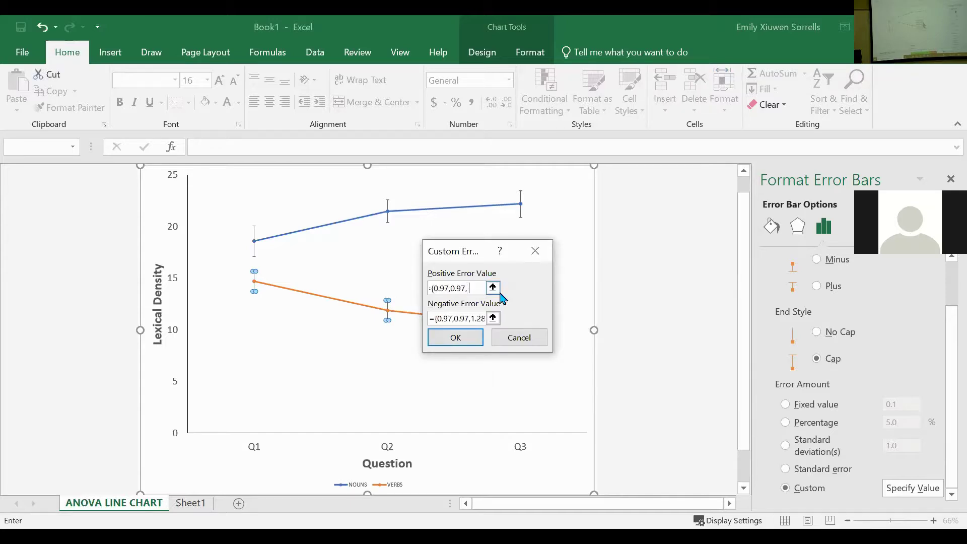
pyautogui.click(474, 318)
pyautogui.press('BackSpace')
pyautogui.press('BackSpace')
pyautogui.press('BackSpace')
pyautogui.press('BackSpace')
pyautogui.press('BackSpace')
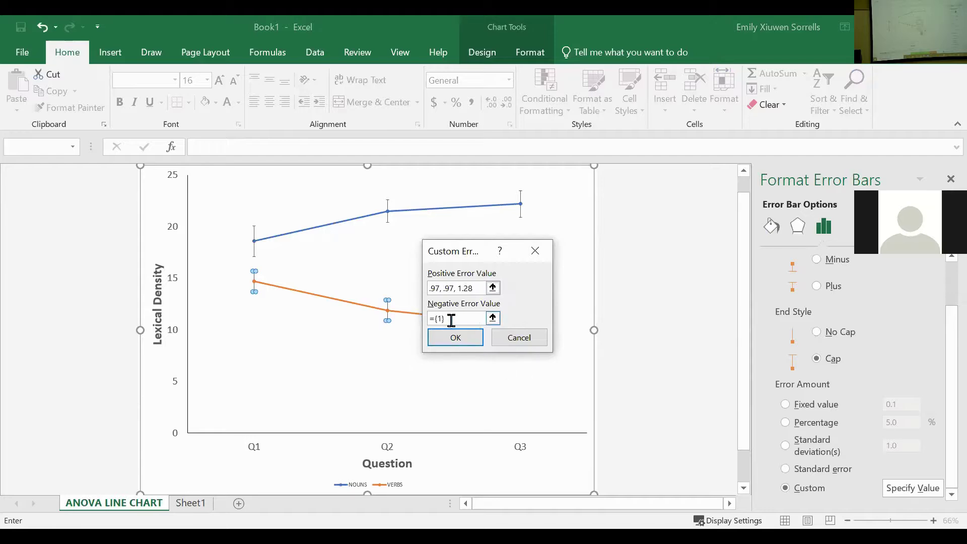
pyautogui.moveTo(452, 319); pyautogui.dragTo(430, 319)
pyautogui.press('BackSpace')
pyautogui.write('.97, .97, 1.28')
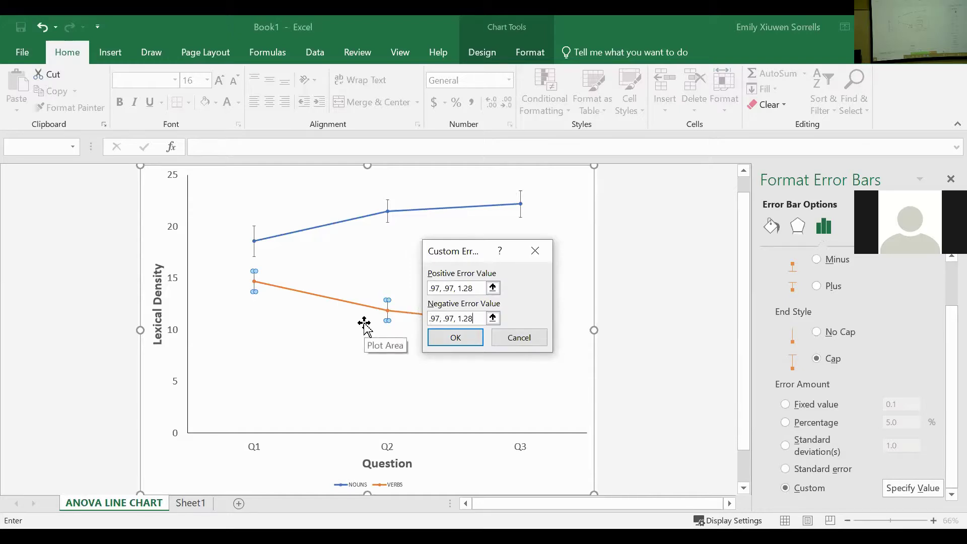
pyautogui.press('Return')
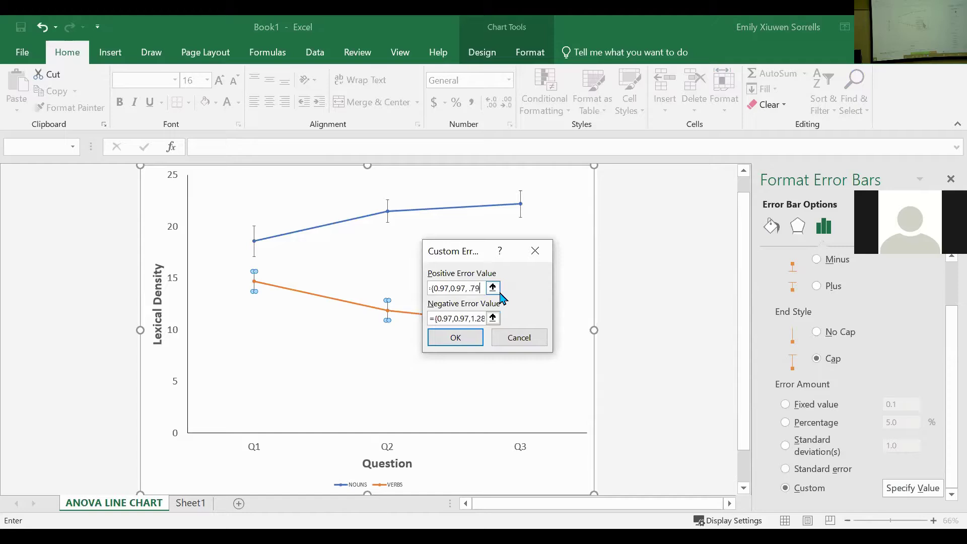
# - Correct the third VERBS error value to .79 for both positive and negative errors, apply it, and close the formatting options
pyautogui.click(471, 317)
pyautogui.press('BackSpace')
pyautogui.press('BackSpace')
pyautogui.press('BackSpace')
pyautogui.press('BackSpace')
pyautogui.press('BackSpace')
pyautogui.click(456, 337)
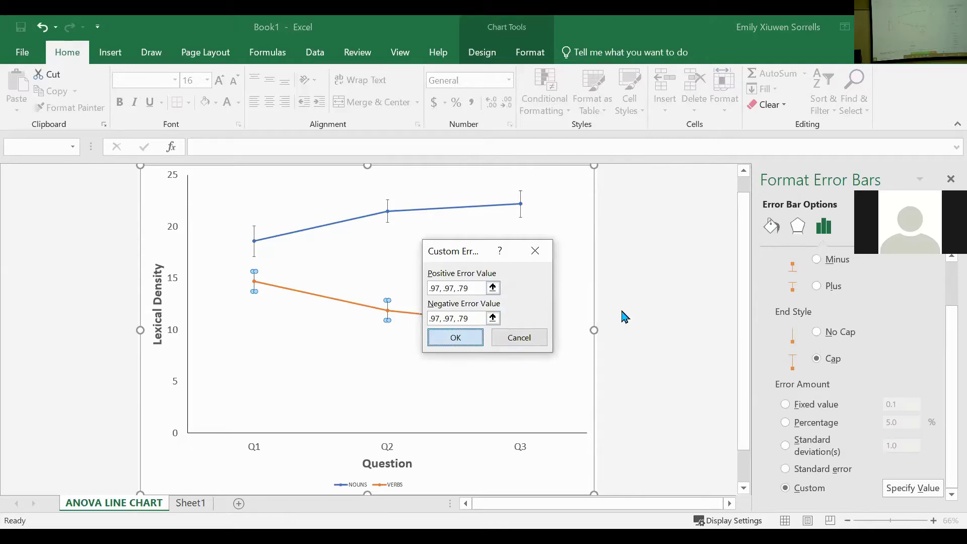
pyautogui.click(659, 331)
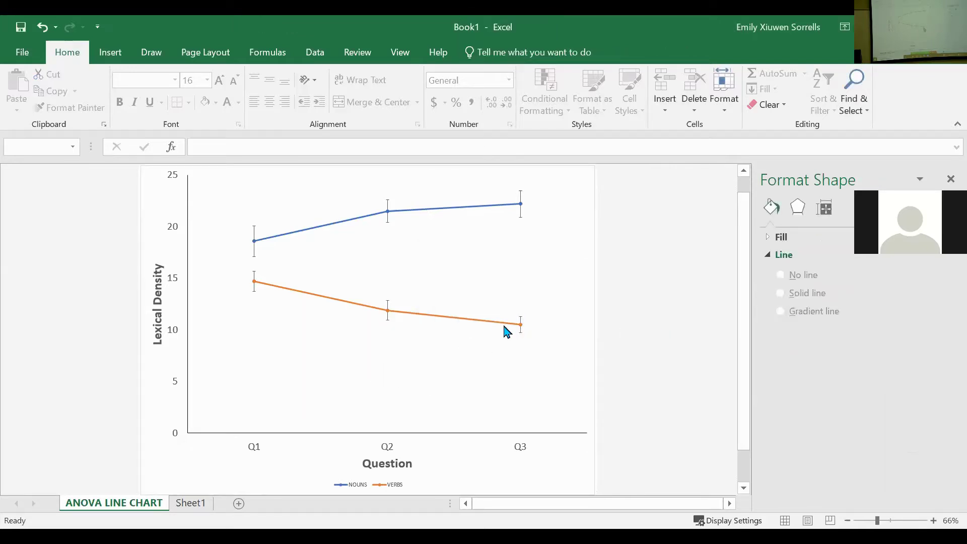
pyautogui.moveTo(507, 331)
pyautogui.click(951, 179)
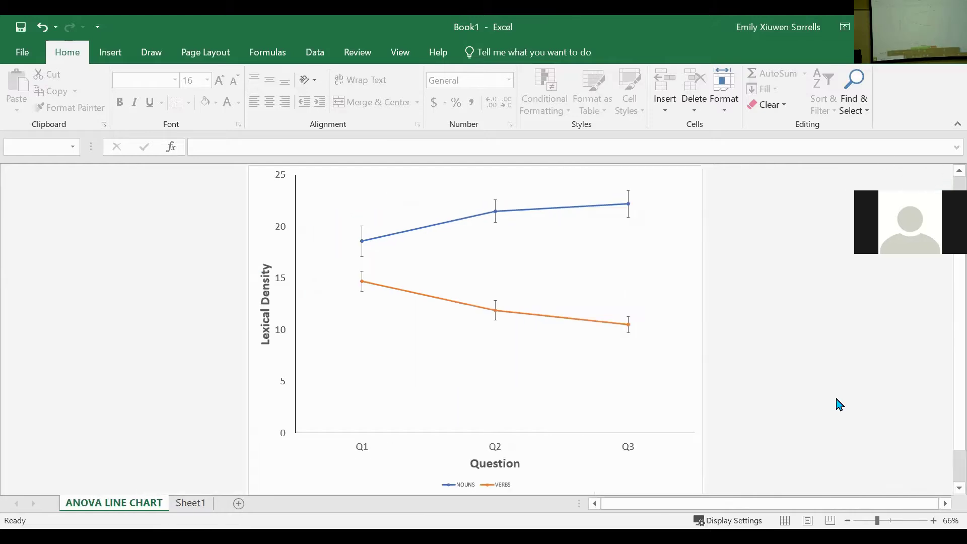
# - Move the legend from below the Question axis title into the lower-left corner of the plot area
pyautogui.click(481, 458)
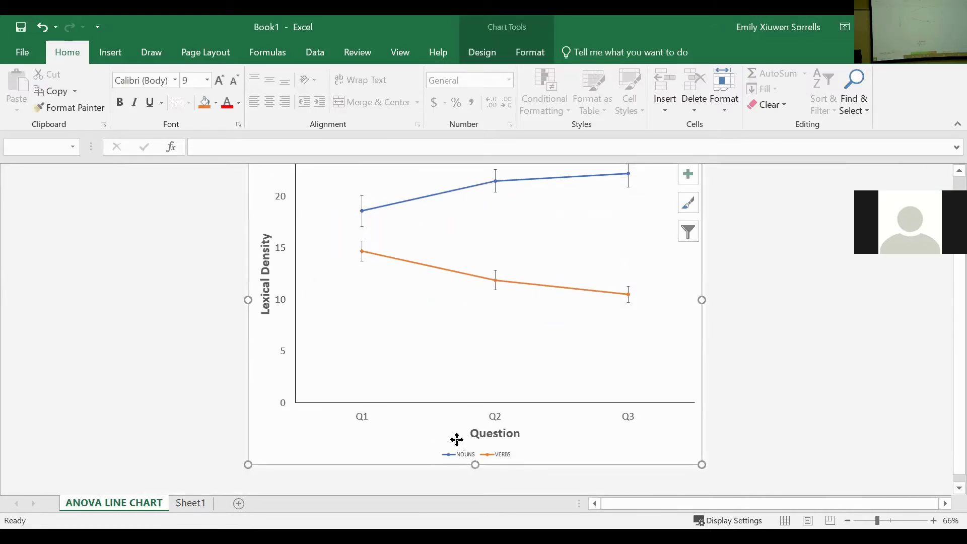
pyautogui.click(466, 456)
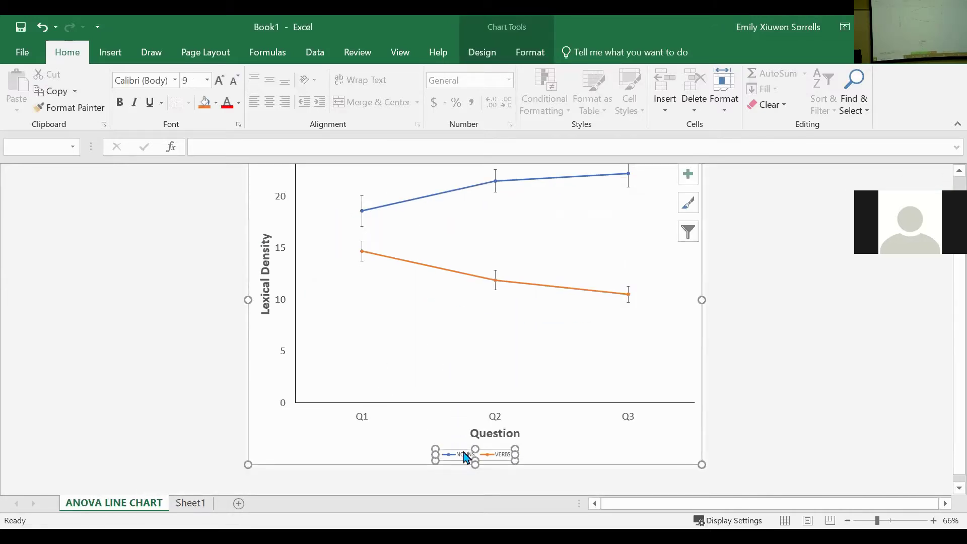
pyautogui.click(458, 447)
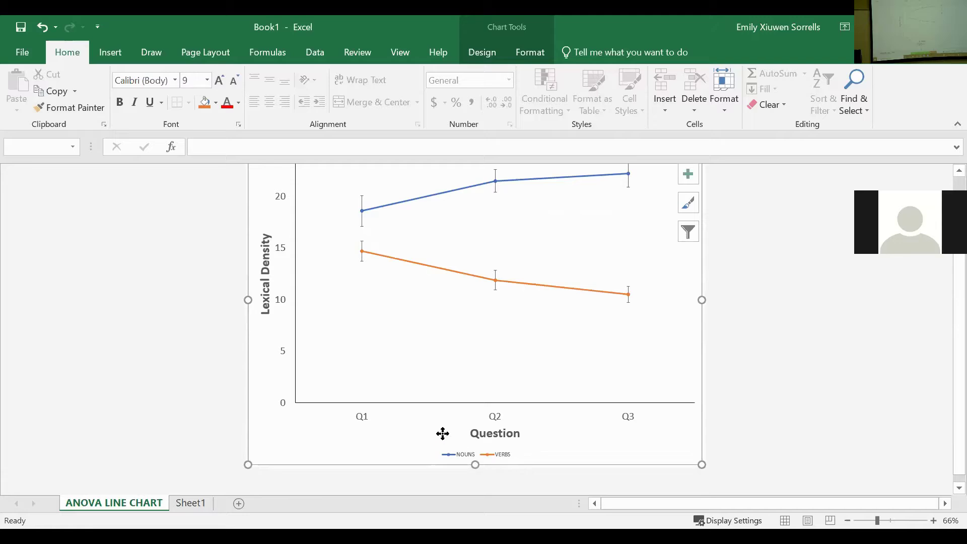
pyautogui.click(466, 457)
pyautogui.moveTo(465, 456); pyautogui.dragTo(369, 356)
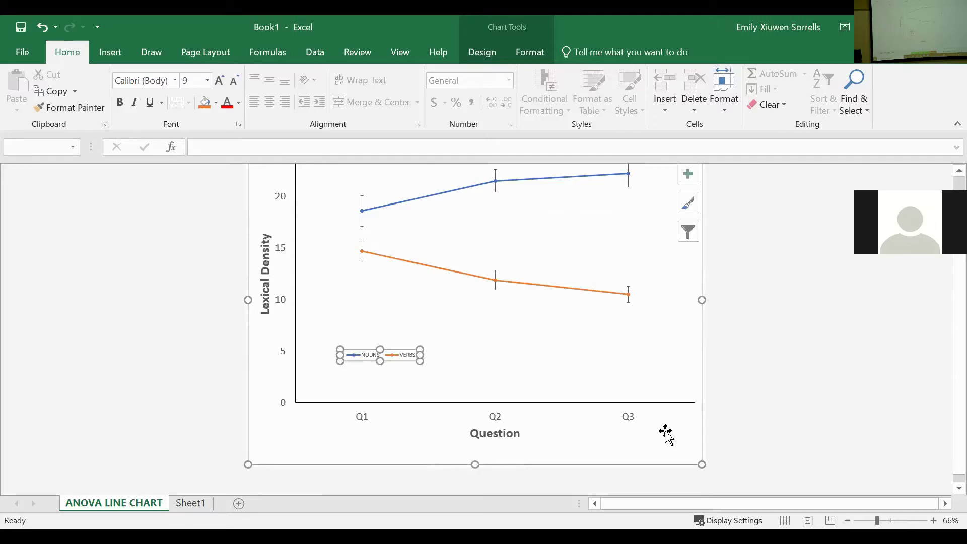
pyautogui.scroll(2, 648, 319)
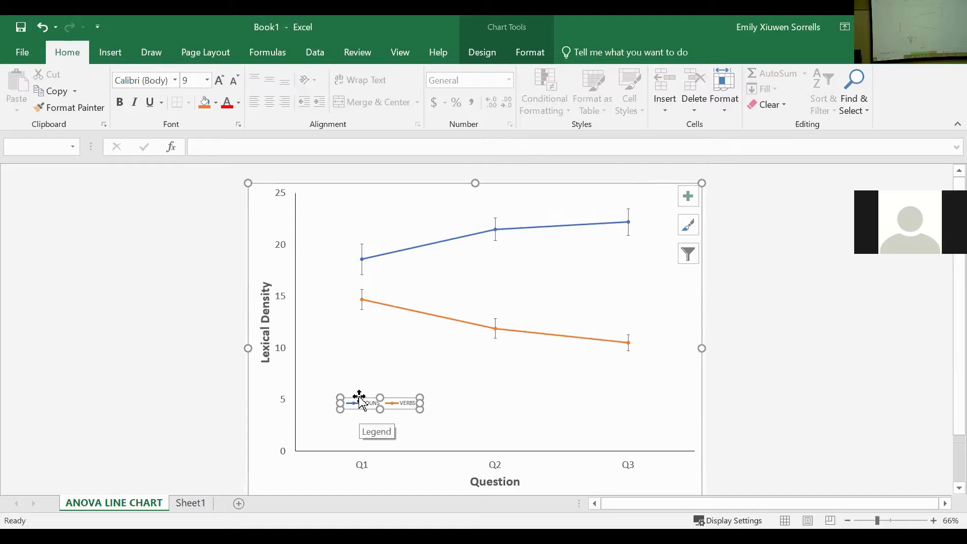
pyautogui.moveTo(359, 396); pyautogui.dragTo(356, 401)
pyautogui.click(44, 29)
pyautogui.click(363, 400)
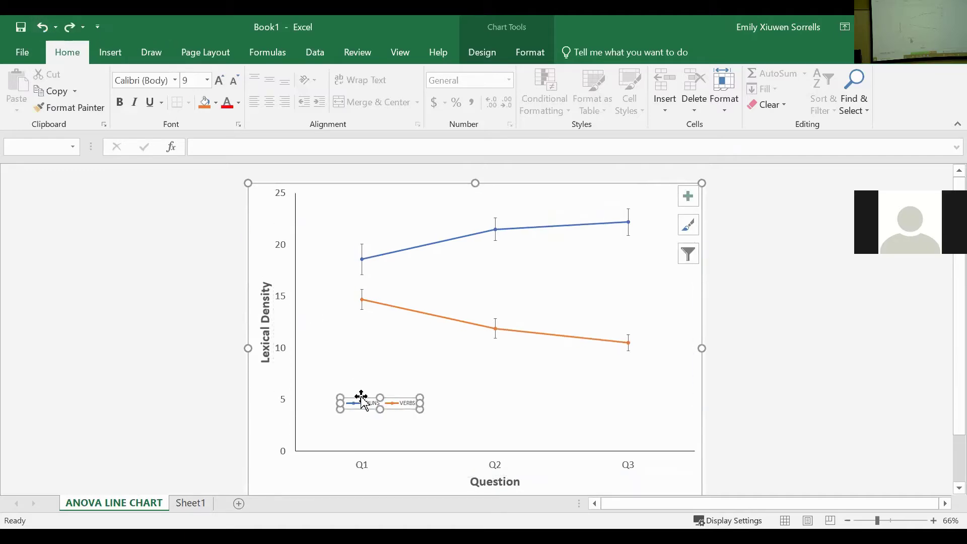
pyautogui.moveTo(361, 399); pyautogui.dragTo(332, 420)
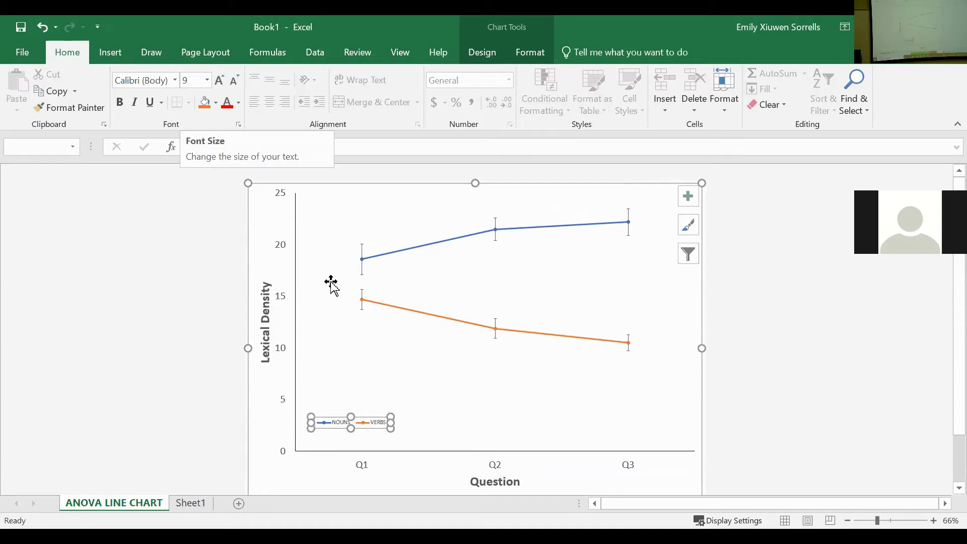
# - Set the legend's font size to 14 and widen its box to fit both the NOUNS and VERBS entries
pyautogui.click(207, 83)
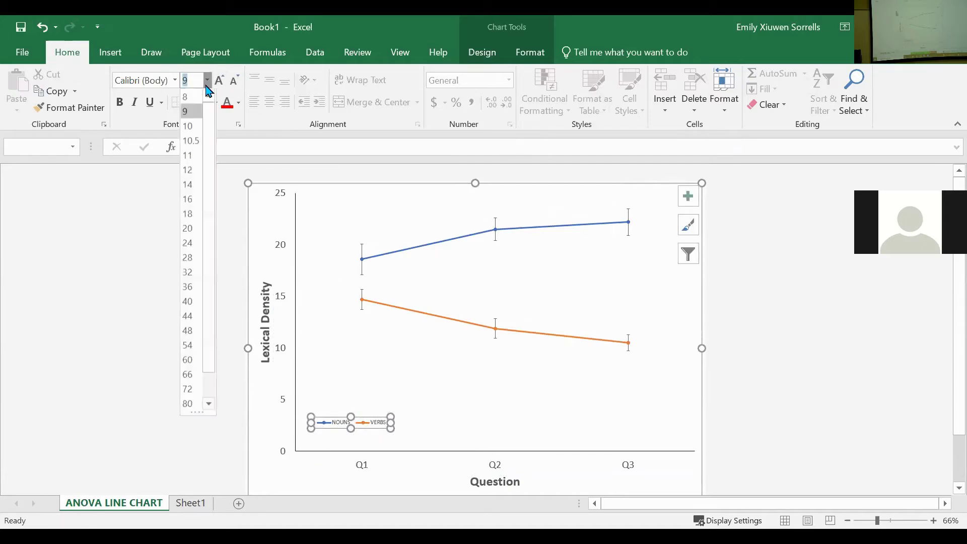
pyautogui.click(194, 187)
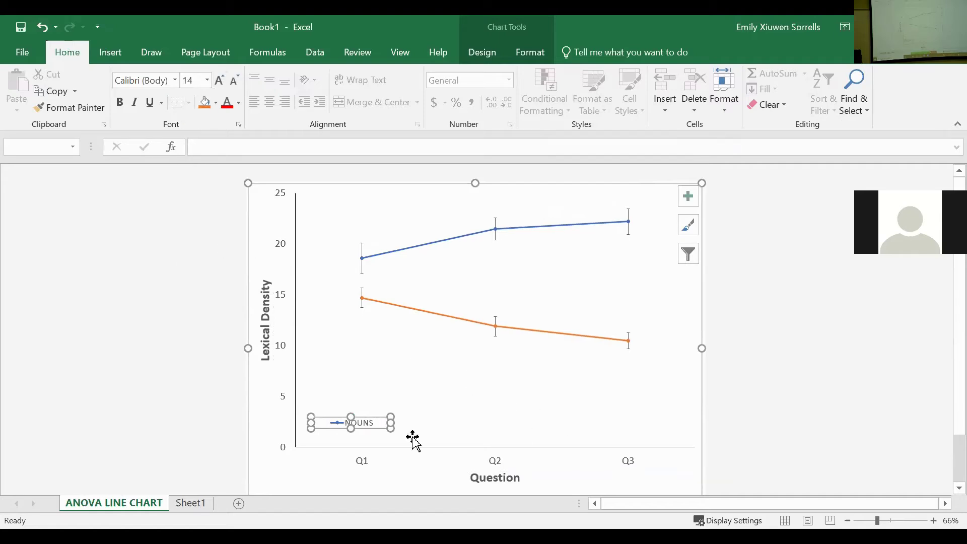
pyautogui.moveTo(388, 426); pyautogui.dragTo(448, 434)
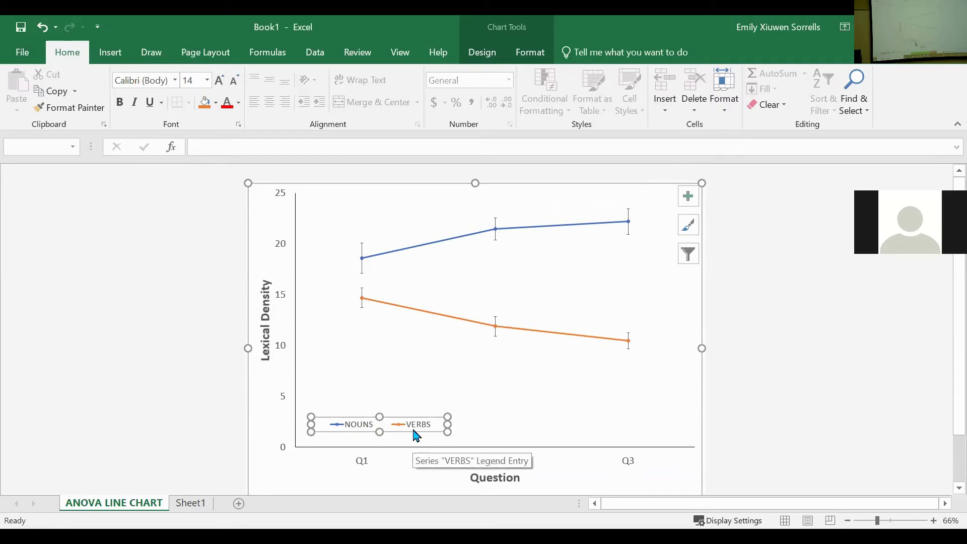
# - Move the legend to the lower-right corner of the plot area, just above the horizontal axis, and deselect the chart
pyautogui.click(858, 407)
pyautogui.moveTo(400, 419); pyautogui.dragTo(648, 423)
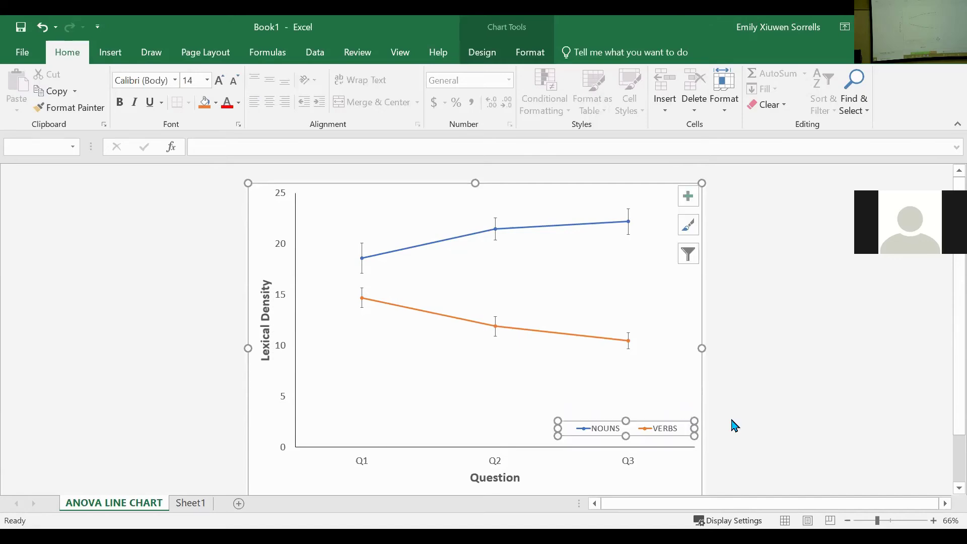
pyautogui.click(726, 474)
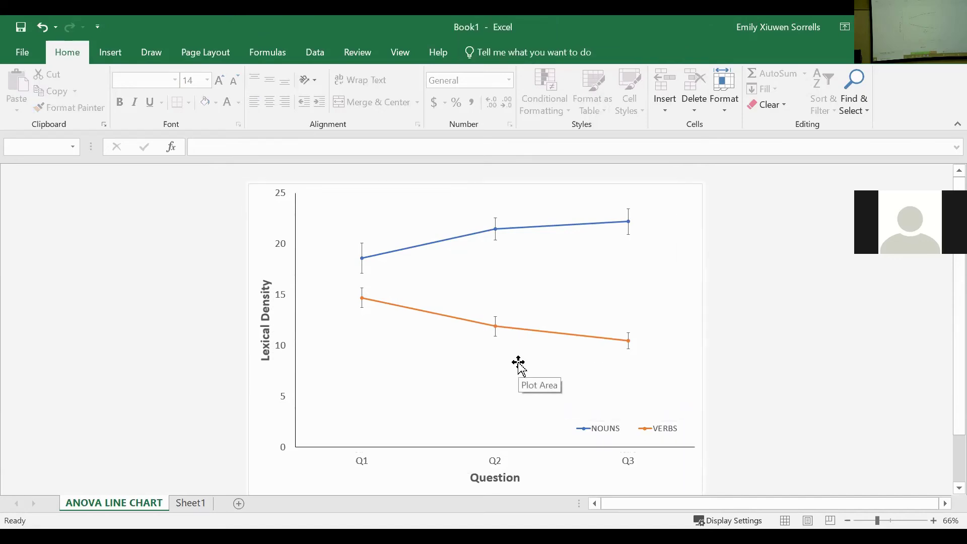